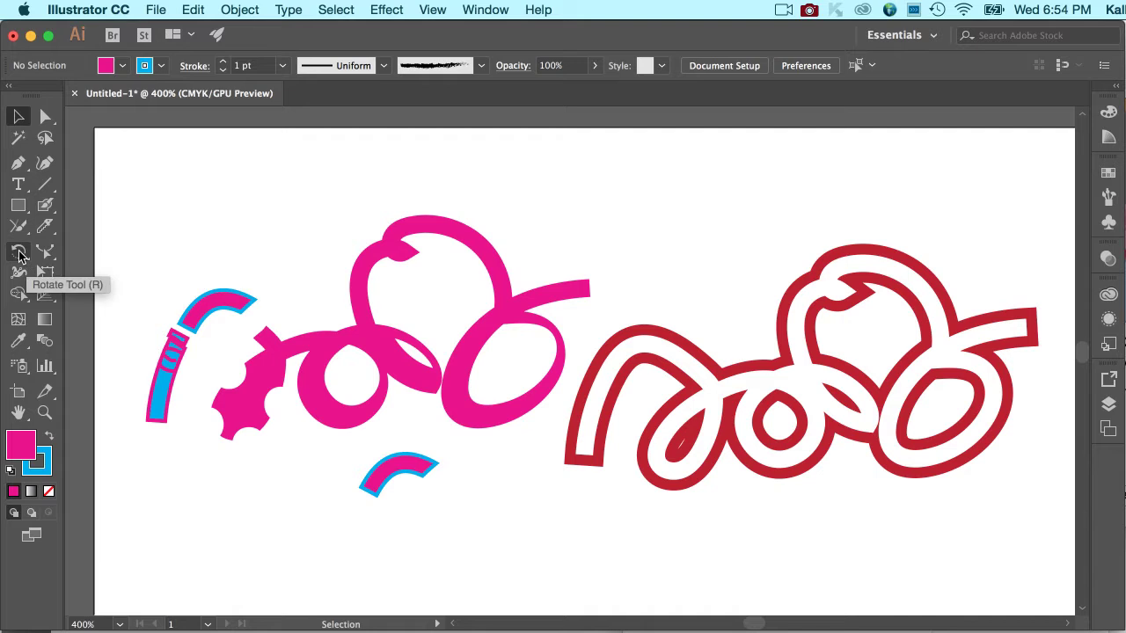
Rotate the small blue-outlined arc segment at the pink artwork's upper left slightly counterclockwise
click(20, 252)
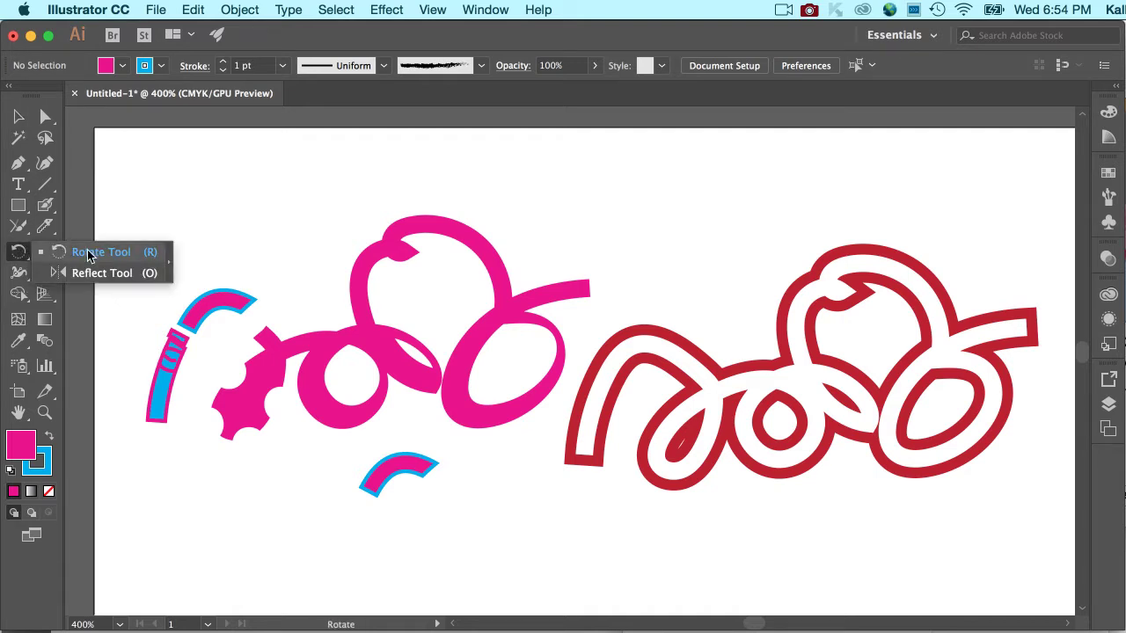
click(87, 255)
click(16, 118)
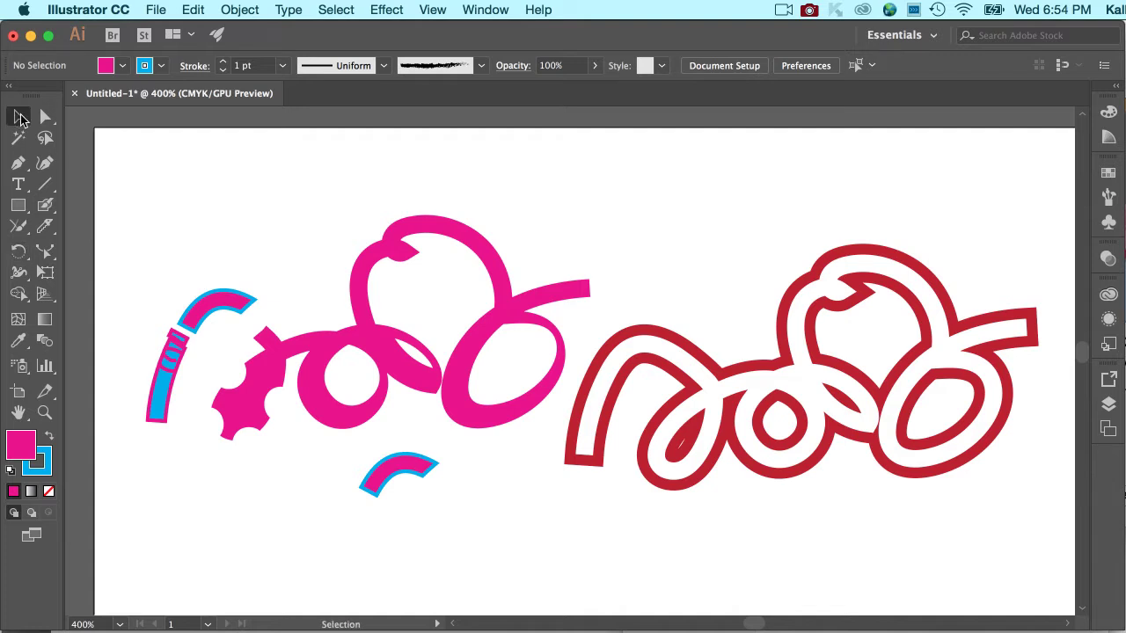
click(254, 301)
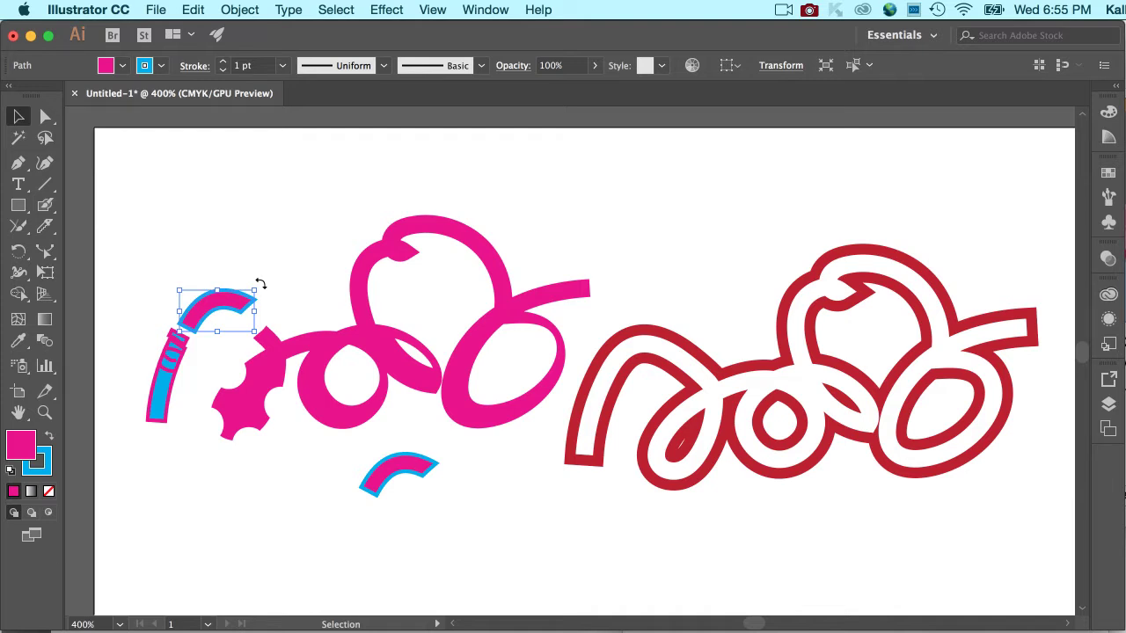
drag(260, 283, 249, 258)
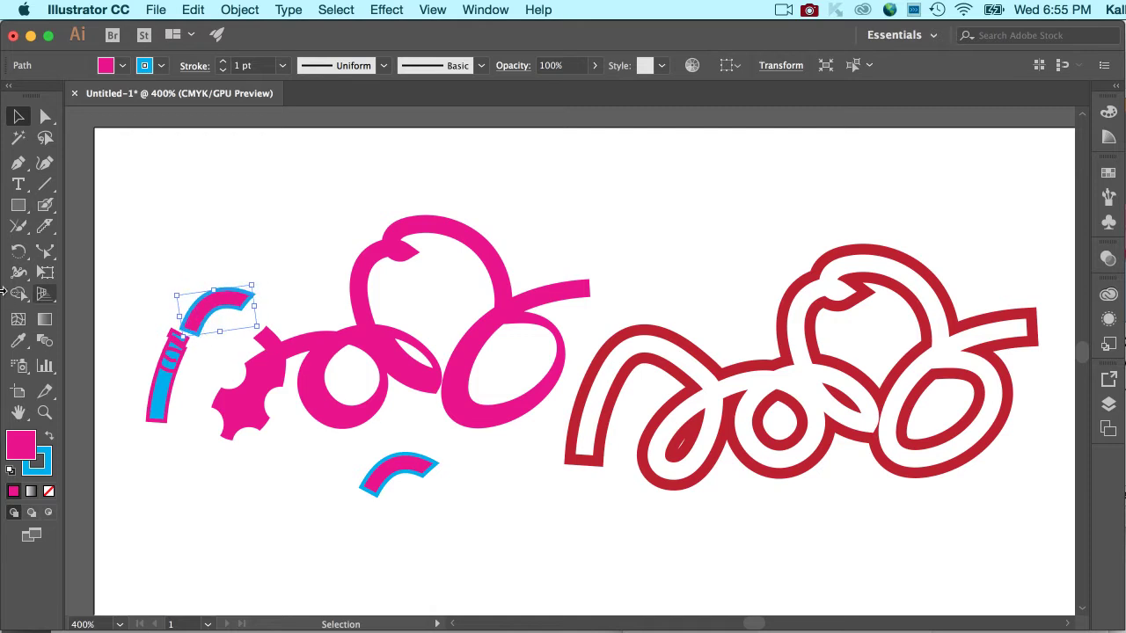
click(19, 252)
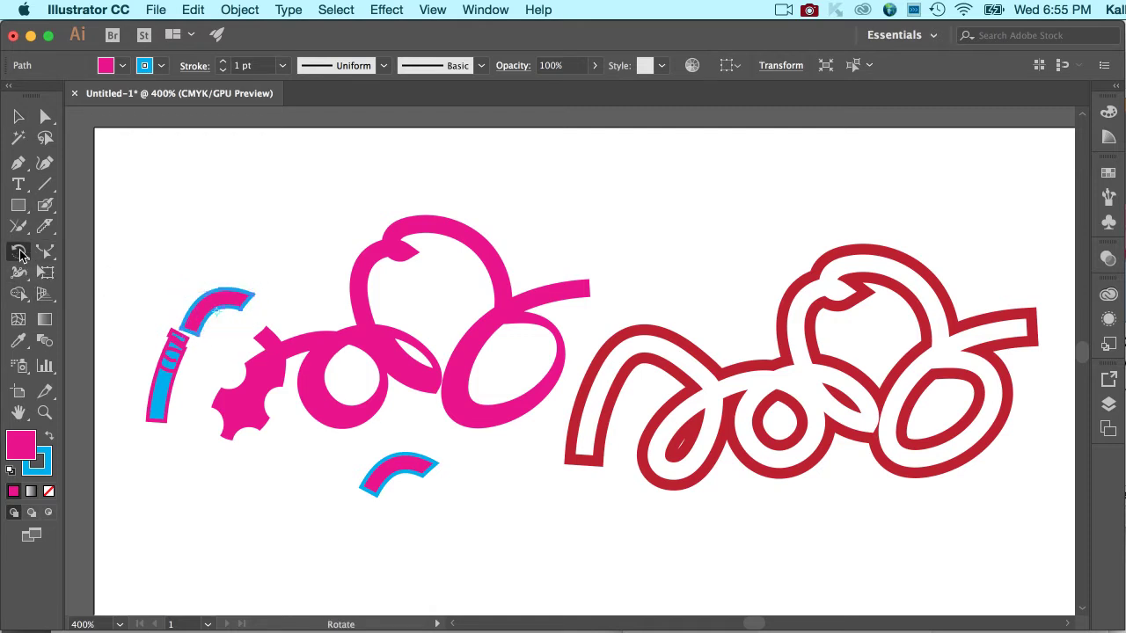
double_click(19, 252)
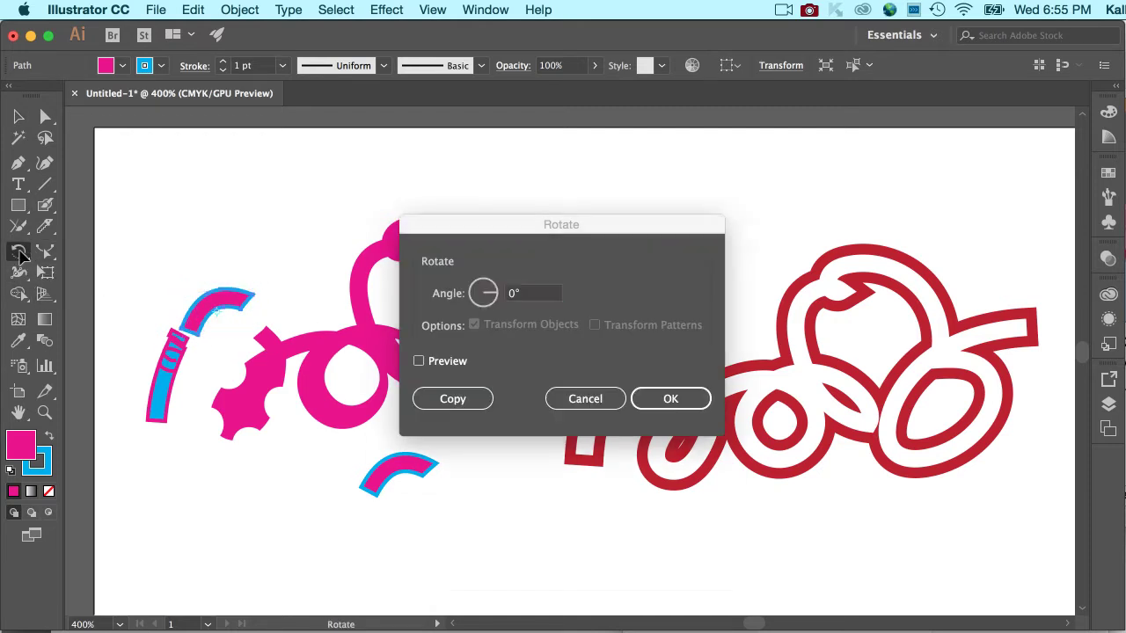
click(605, 396)
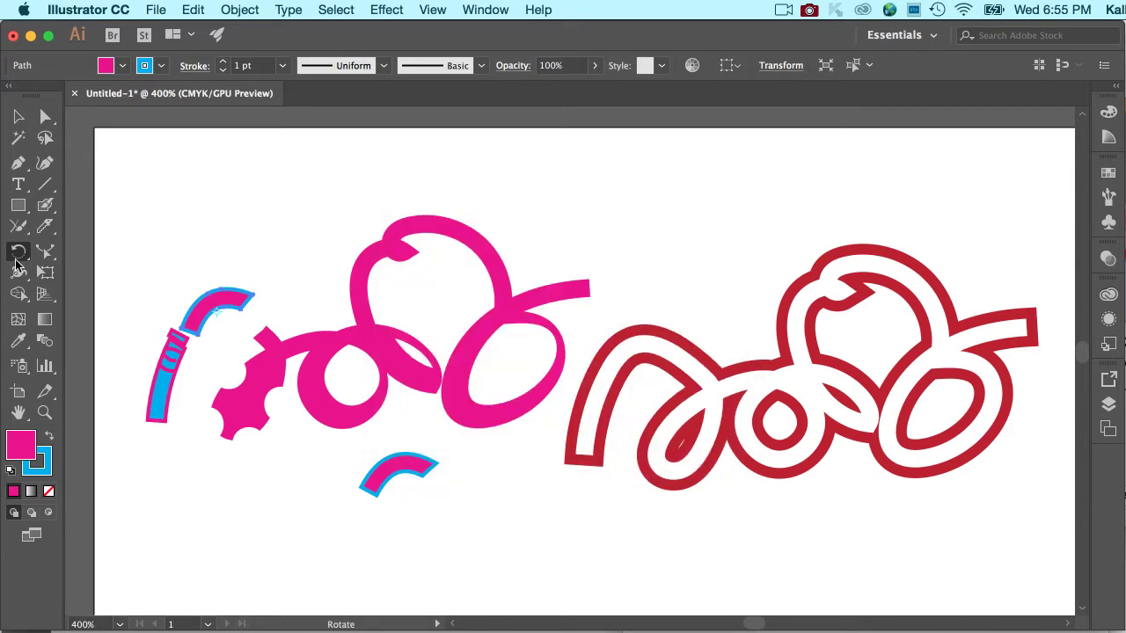
alt+click(128, 257)
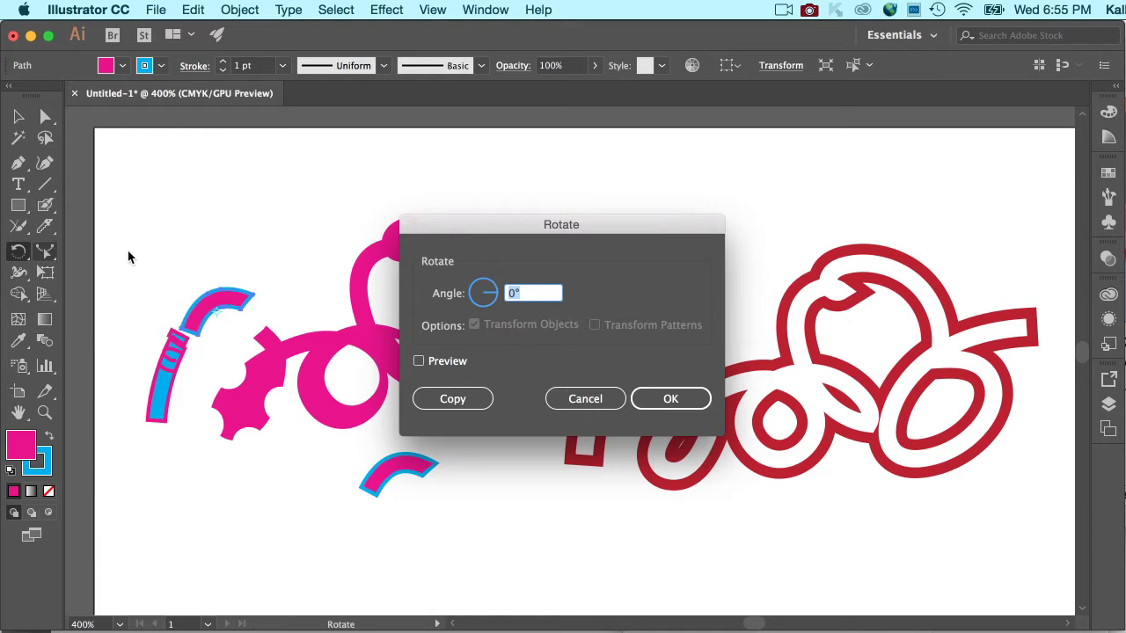
click(563, 398)
click(18, 116)
click(148, 163)
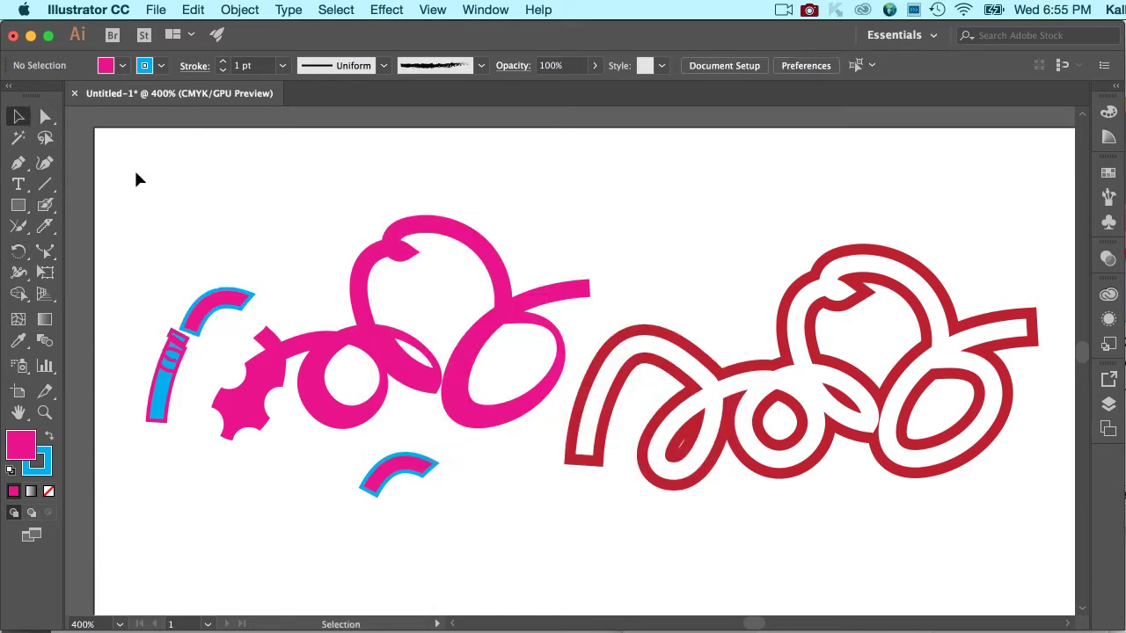
click(27, 253)
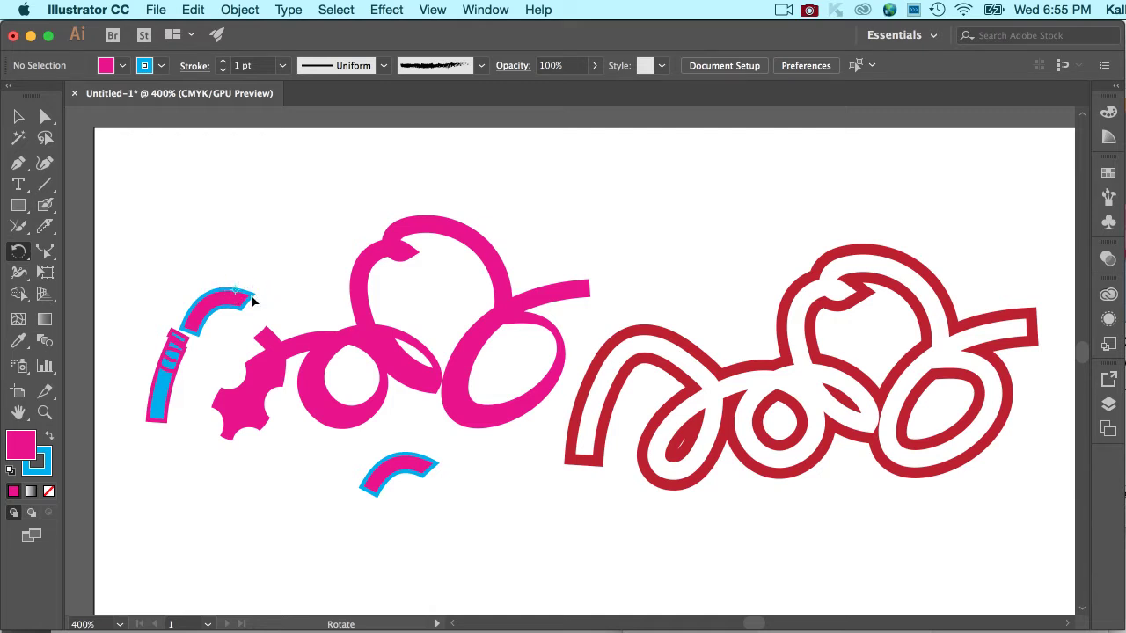
click(17, 116)
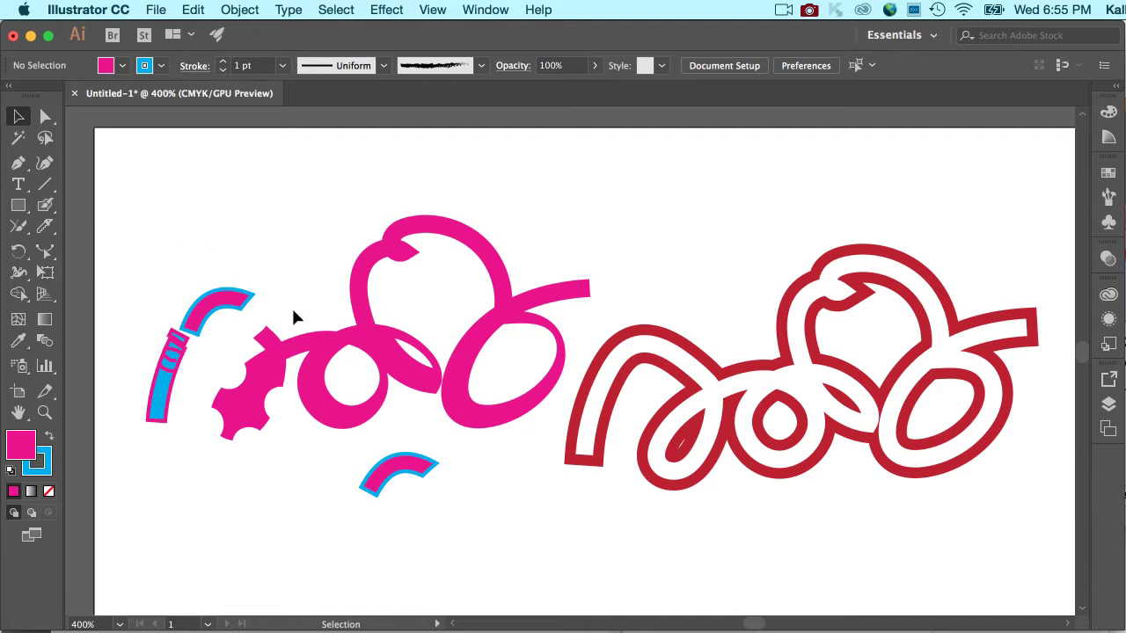
Preview a 50° rotation of the upper arc segment and cancel it
click(236, 310)
double_click(18, 251)
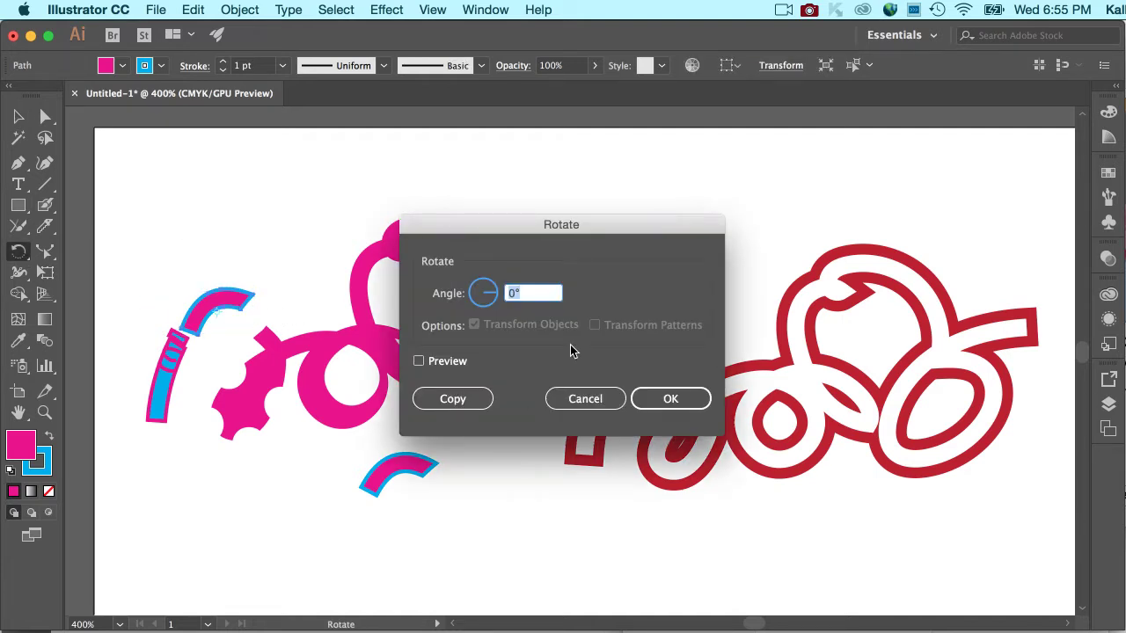
click(418, 360)
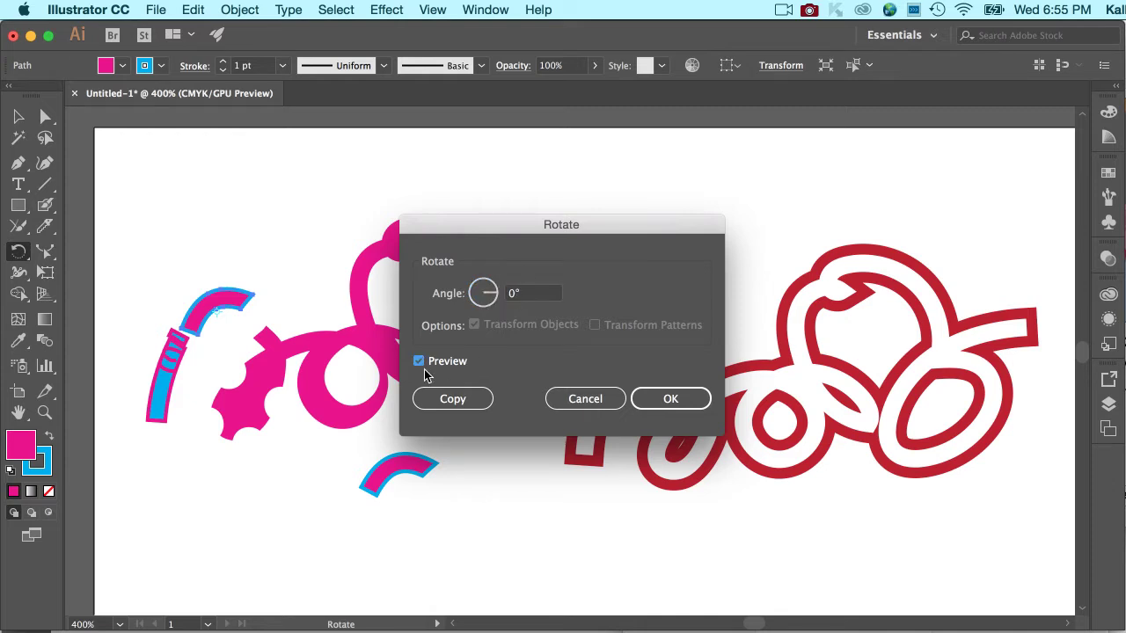
click(518, 299)
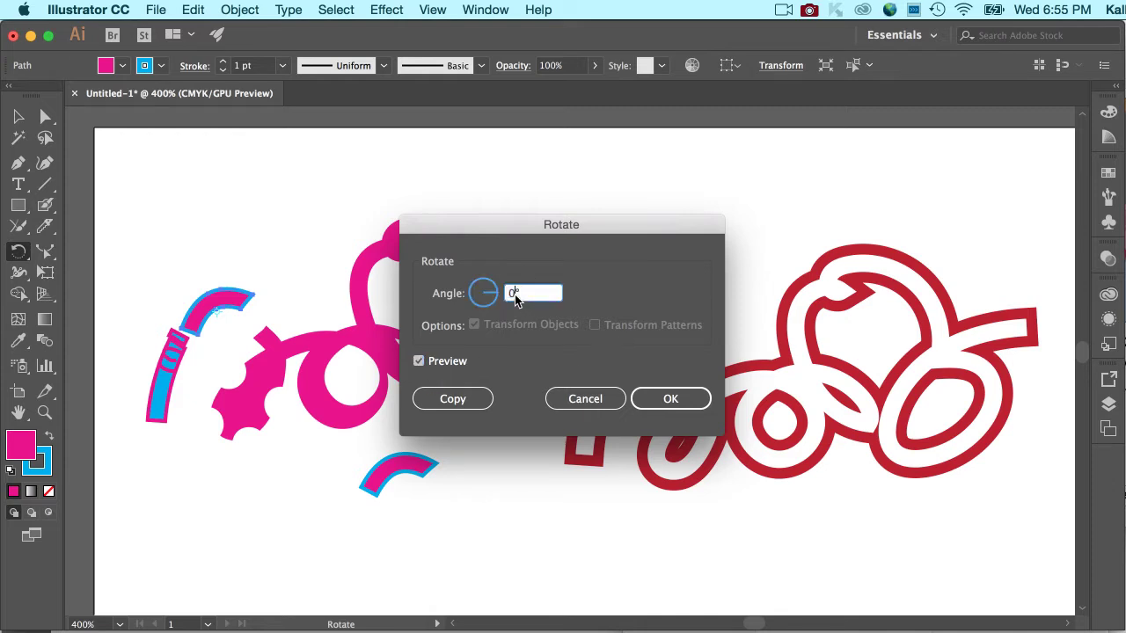
text(50)
click(434, 365)
click(419, 362)
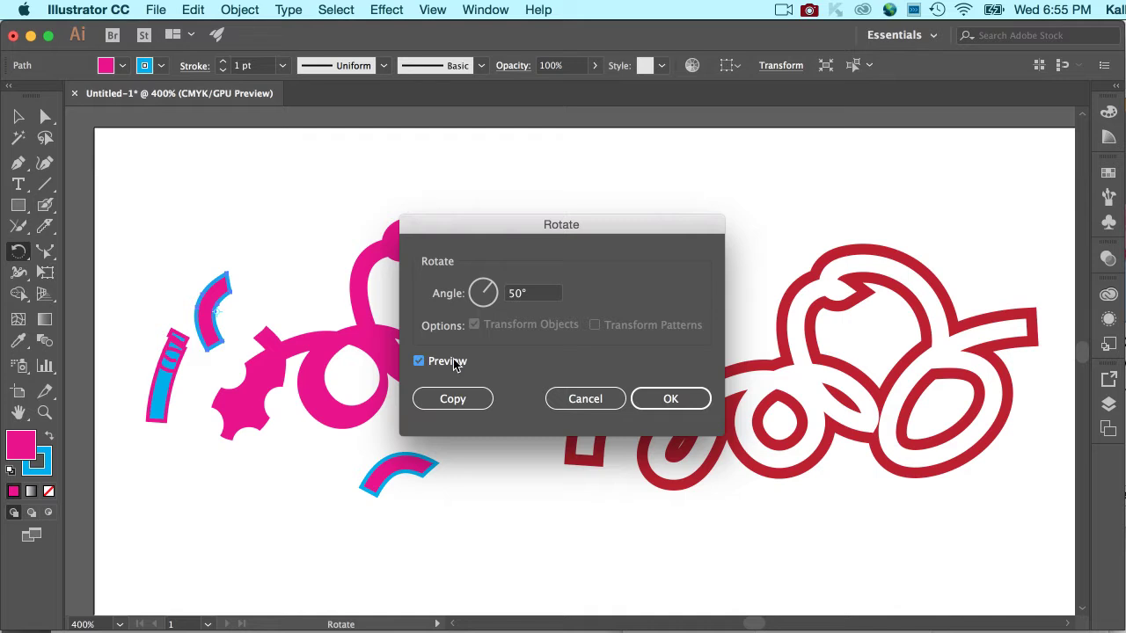
click(421, 362)
click(596, 403)
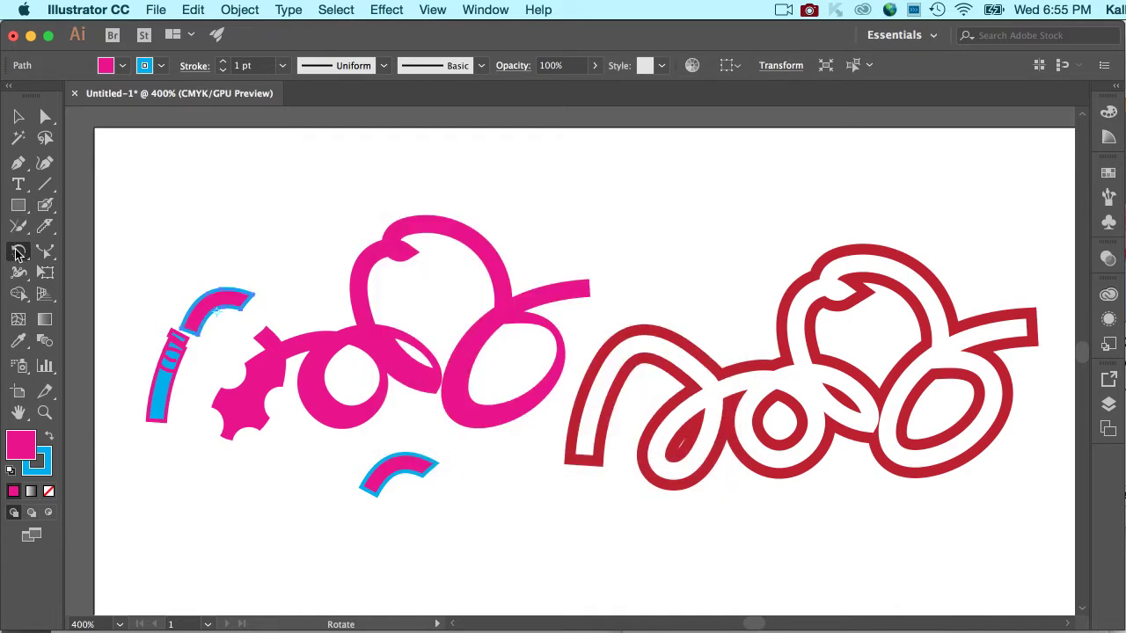
Try reflecting the upper arc segment freehand with the Reflect tool and undo the reflection
click(19, 253)
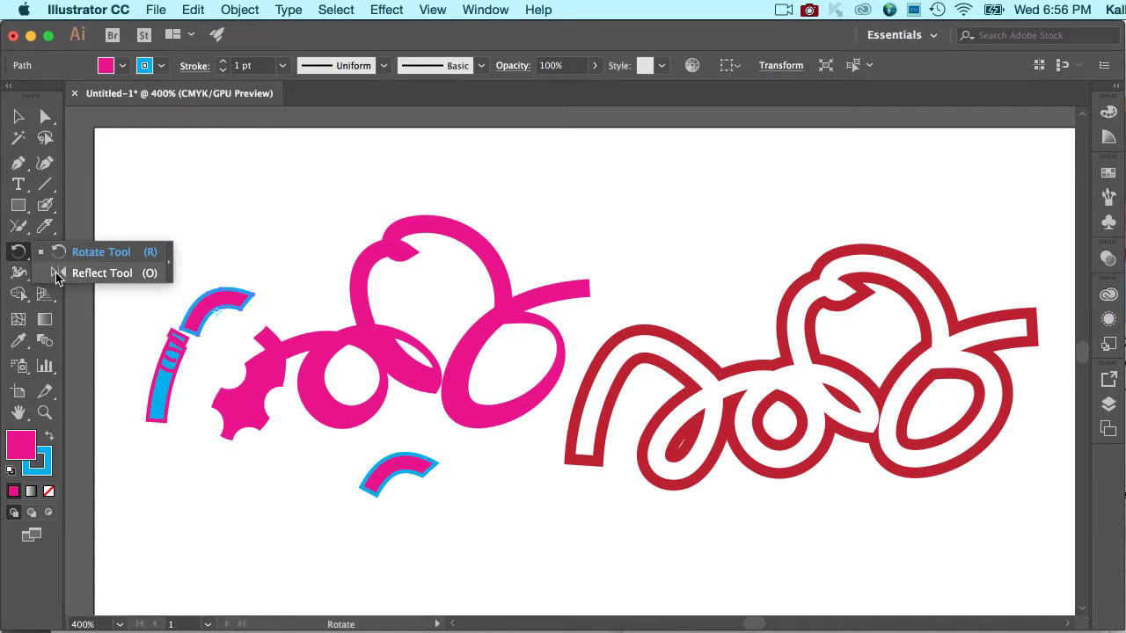
click(56, 275)
click(243, 303)
drag(262, 298, 233, 291)
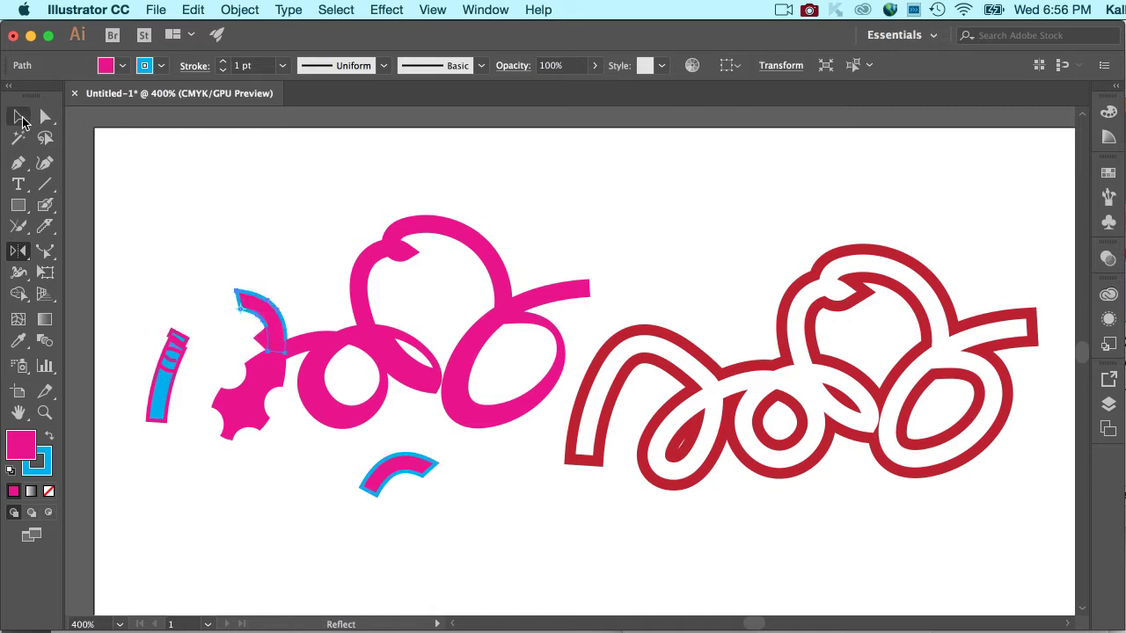
click(19, 117)
click(211, 246)
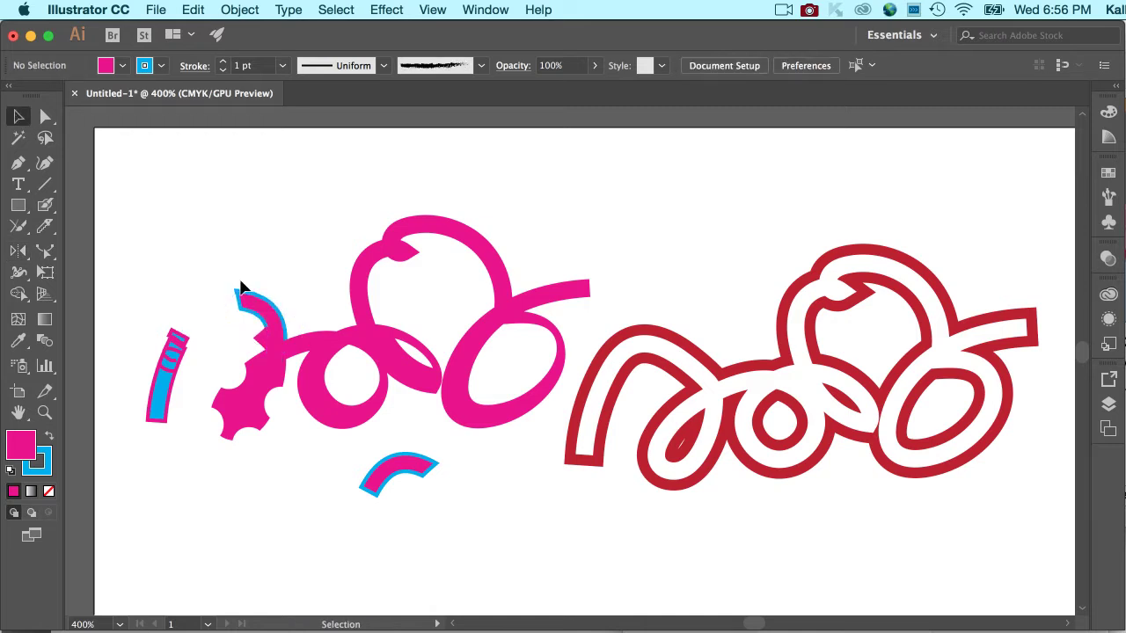
key(super+z)
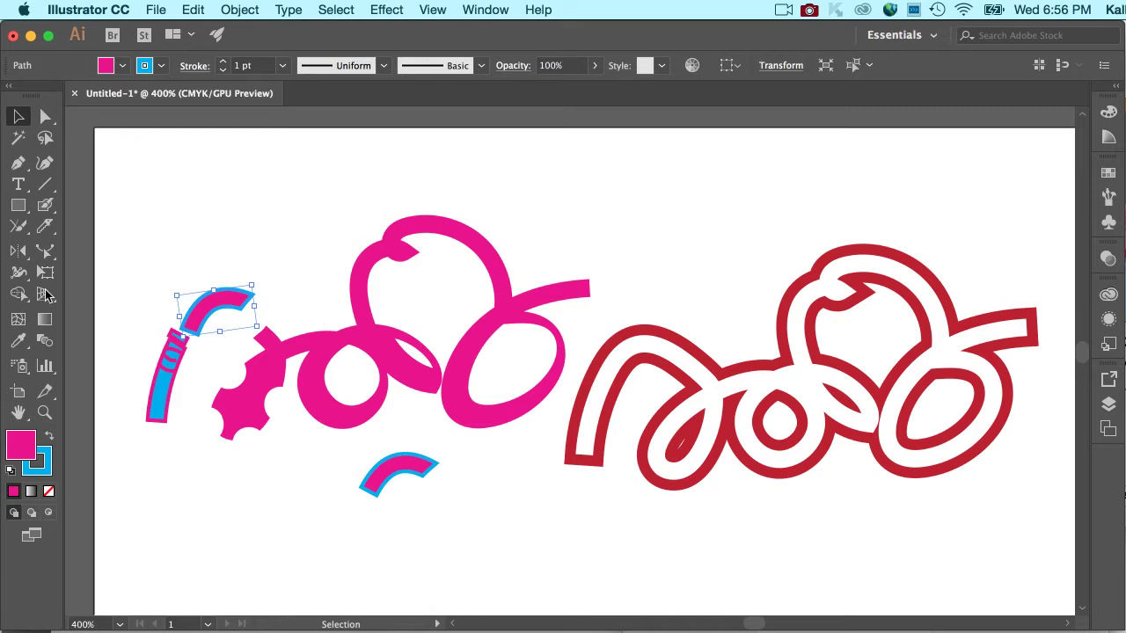
click(198, 10)
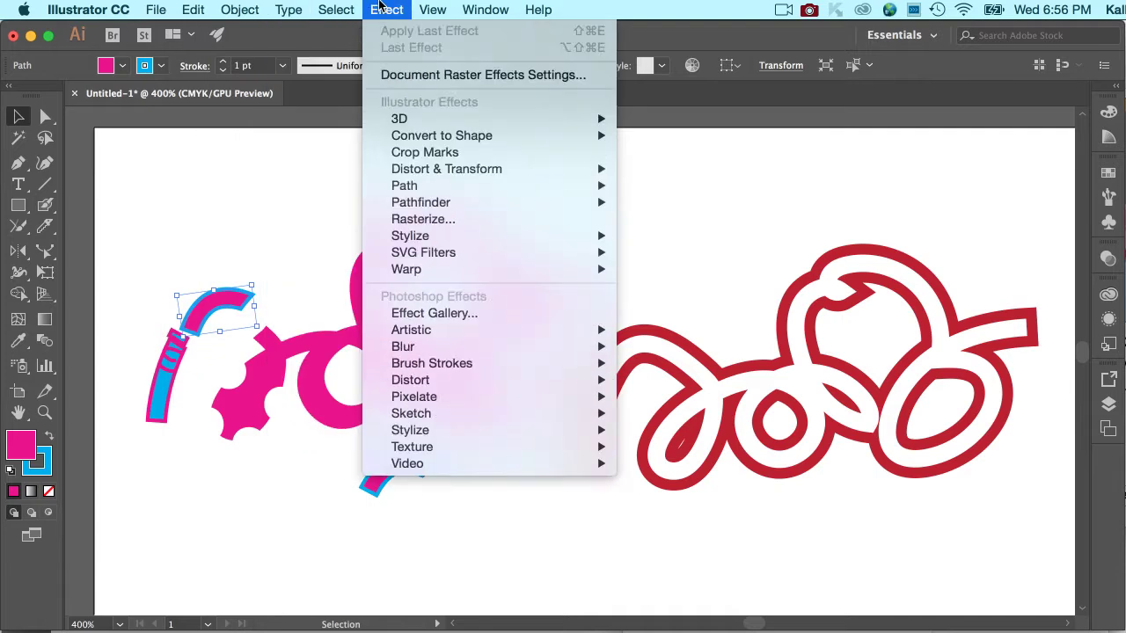
mouse_move(310, 5)
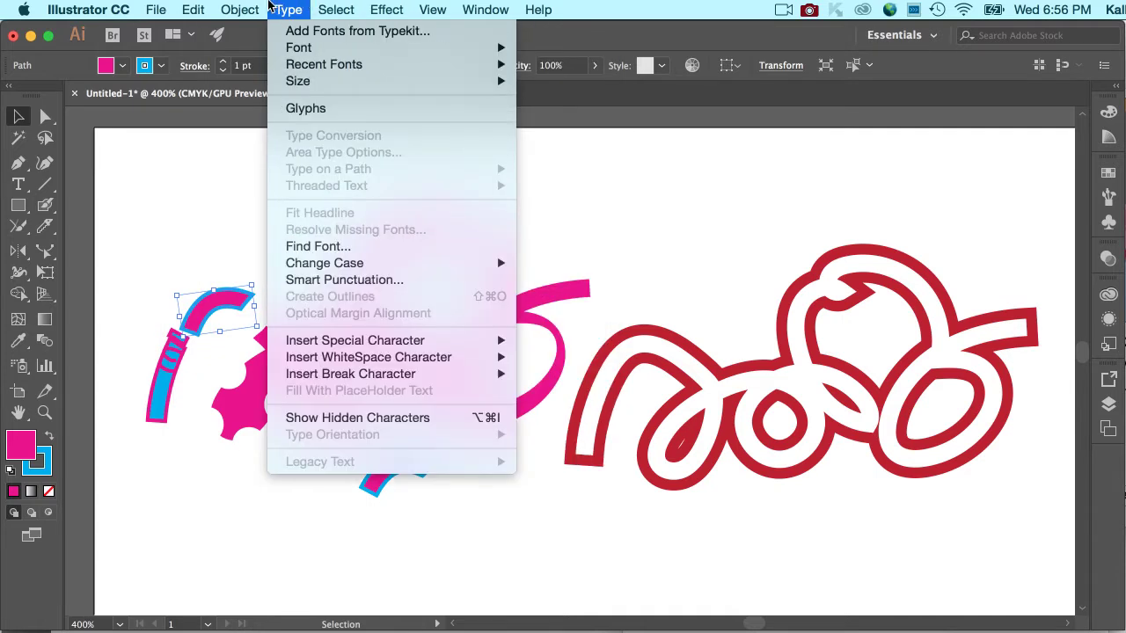
mouse_move(241, 9)
mouse_move(249, 35)
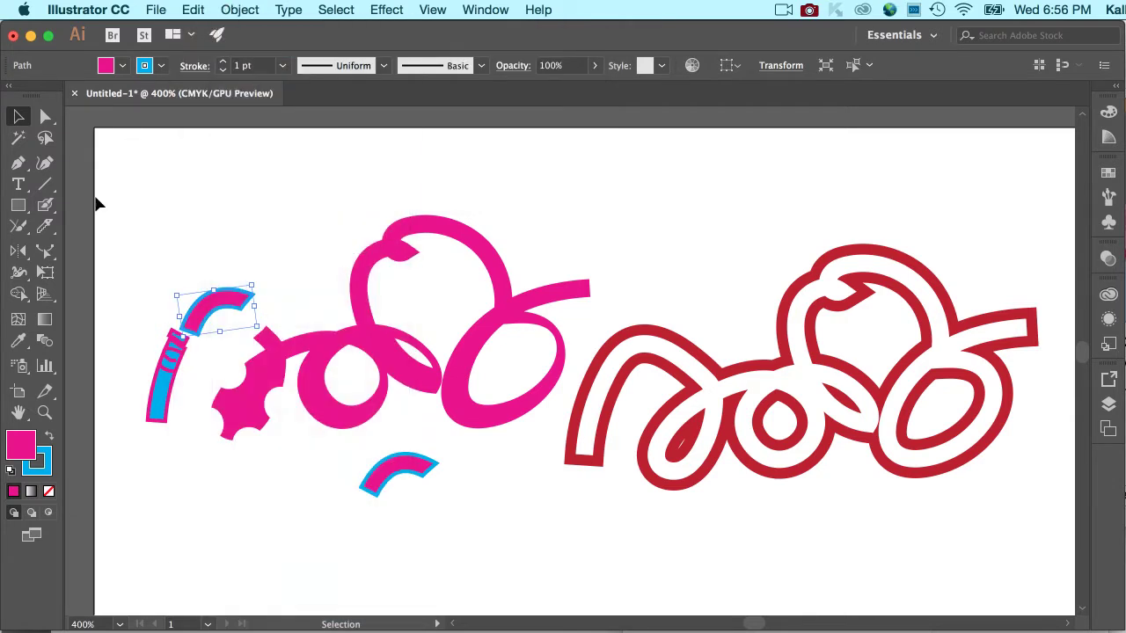
Try enlarging the upper arc segment freehand from its bounding box corner and undo the scaling
click(19, 253)
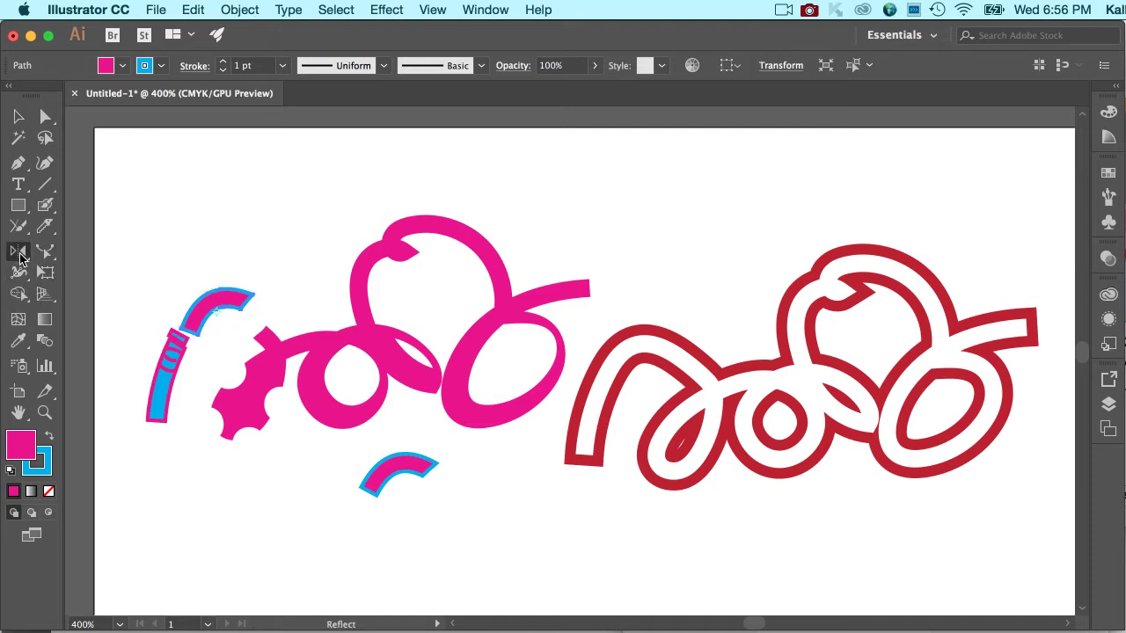
drag(45, 252, 112, 253)
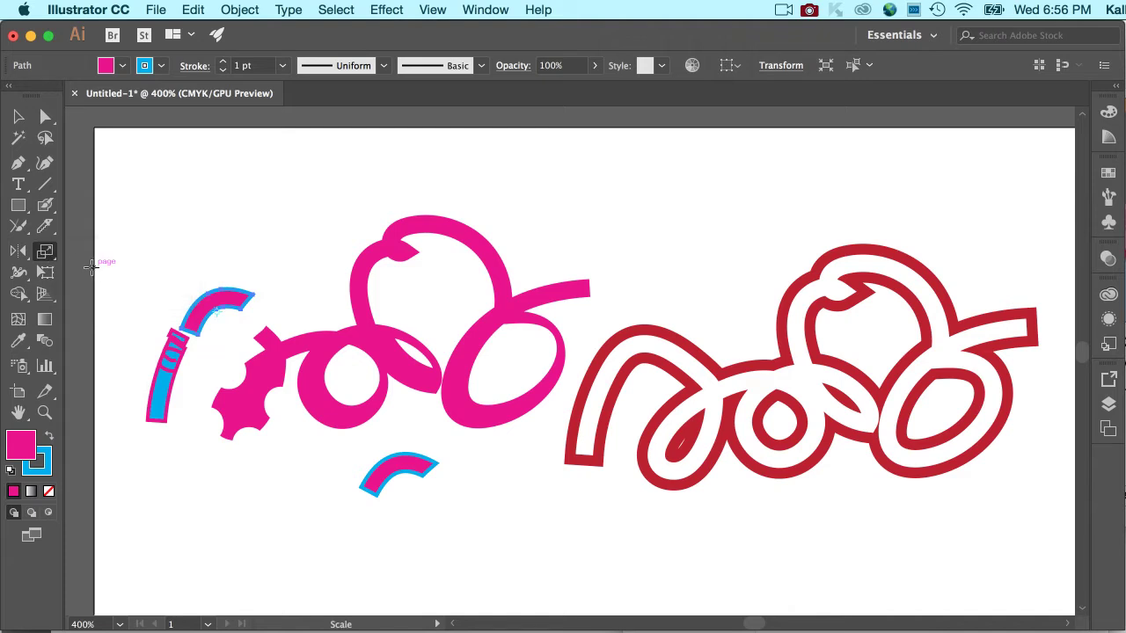
click(48, 256)
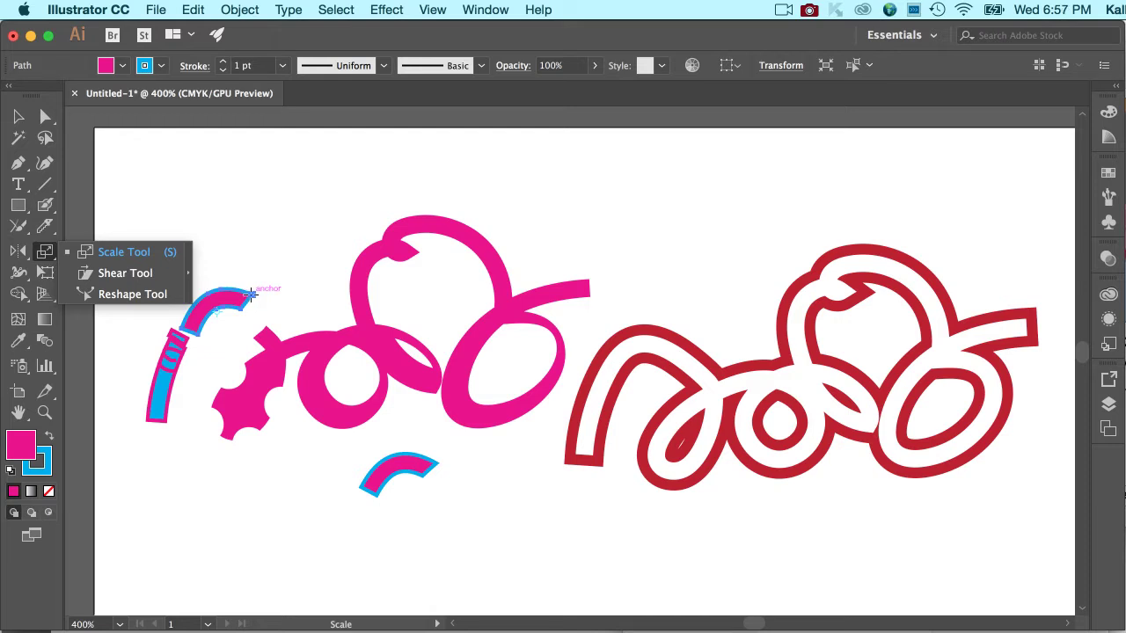
key(v)
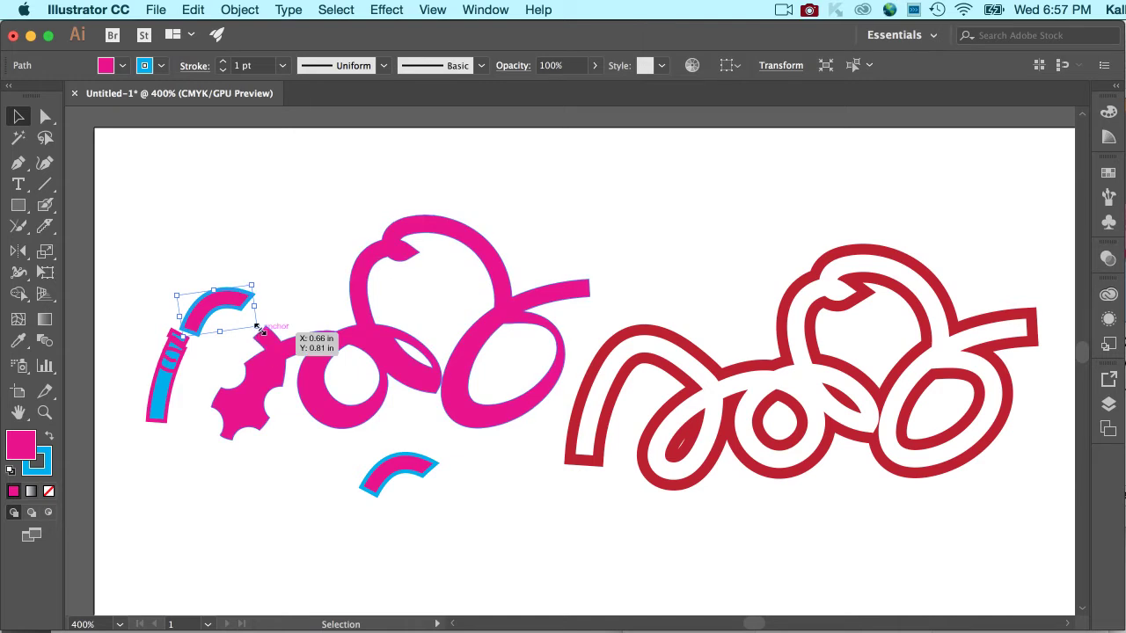
drag(258, 287, 299, 220)
key(super+z)
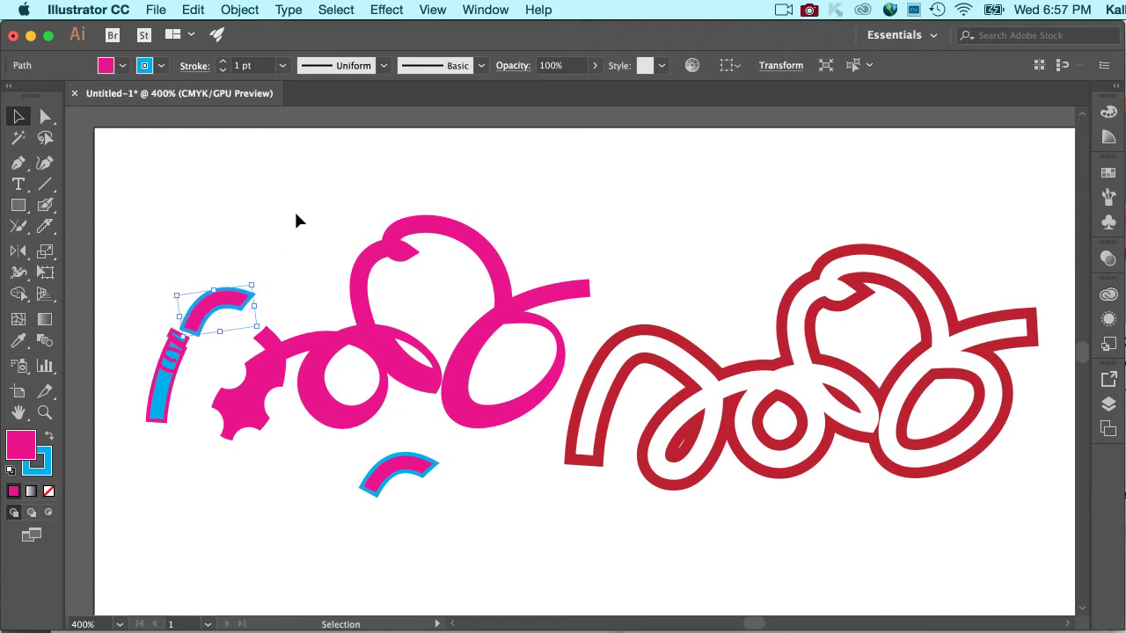
Open the Scale options for the upper arc segment, toggle Scale Corners, and cancel the dialog
double_click(45, 252)
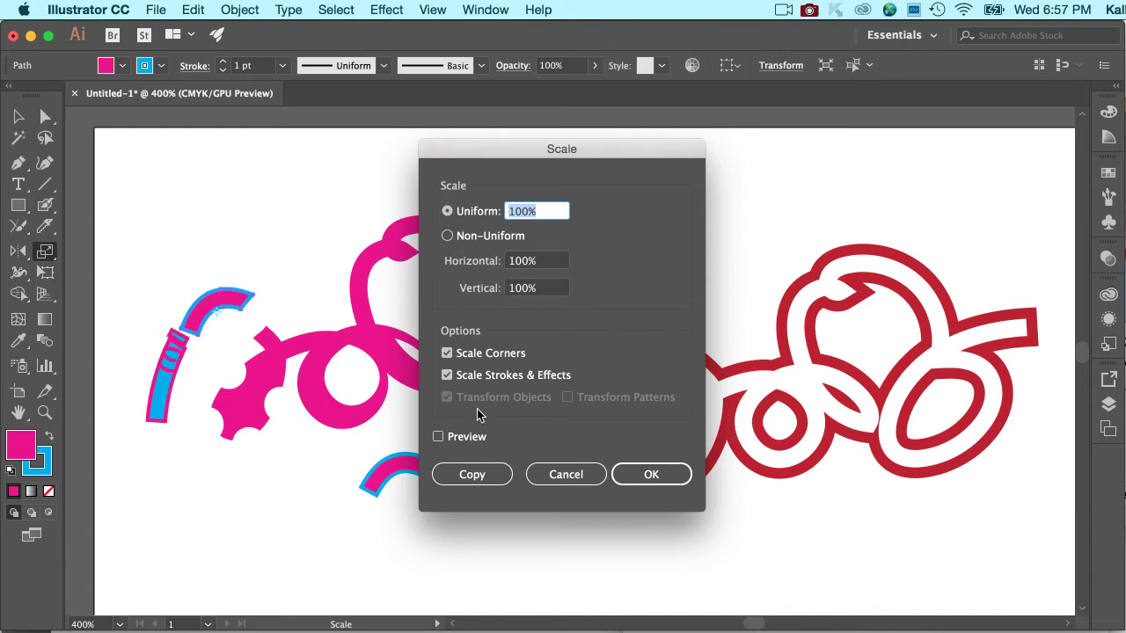
click(447, 354)
click(577, 474)
Try shearing the upper arc segment slightly with the Shear tool and undo the distortion
click(43, 257)
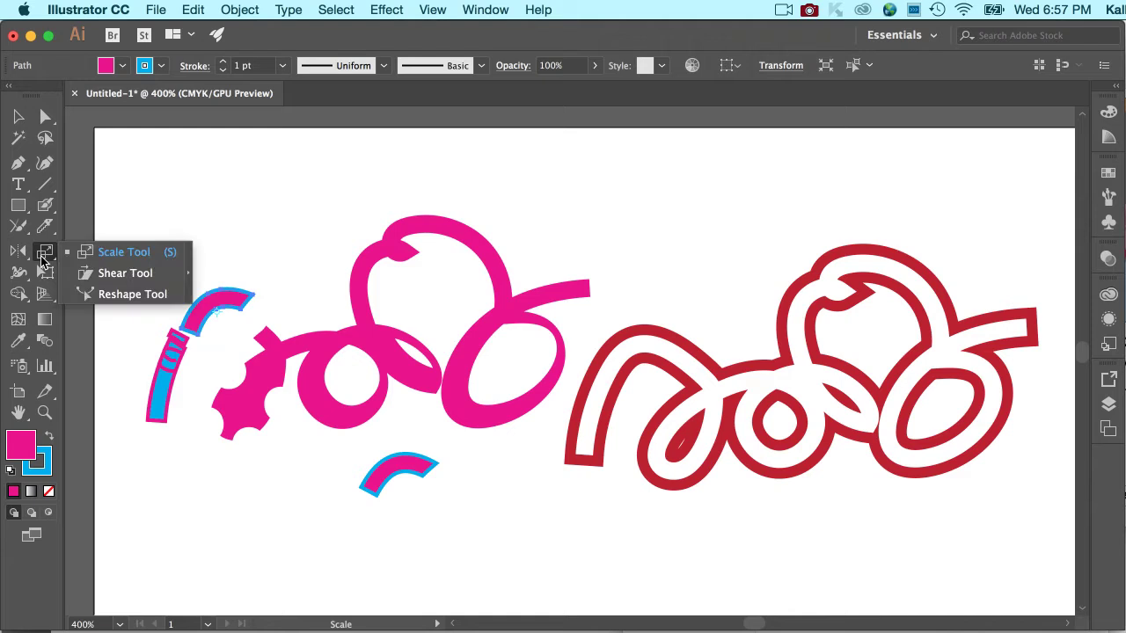
drag(42, 257, 125, 274)
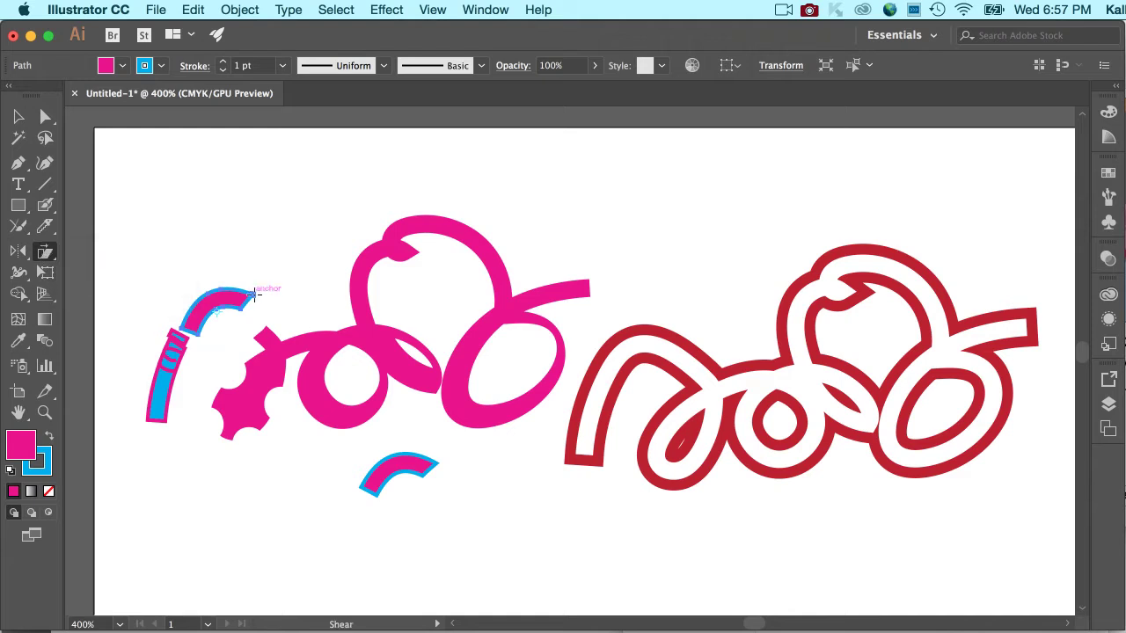
mouse_move(249, 290)
mouse_down()
mouse_move(284, 291)
mouse_move(250, 272)
mouse_move(197, 284)
mouse_move(201, 261)
mouse_move(222, 281)
mouse_move(249, 281)
mouse_up()
key(super+z)
Draw a long, nearly horizontal straight line with the Line Segment tool above the pink artwork
click(45, 253)
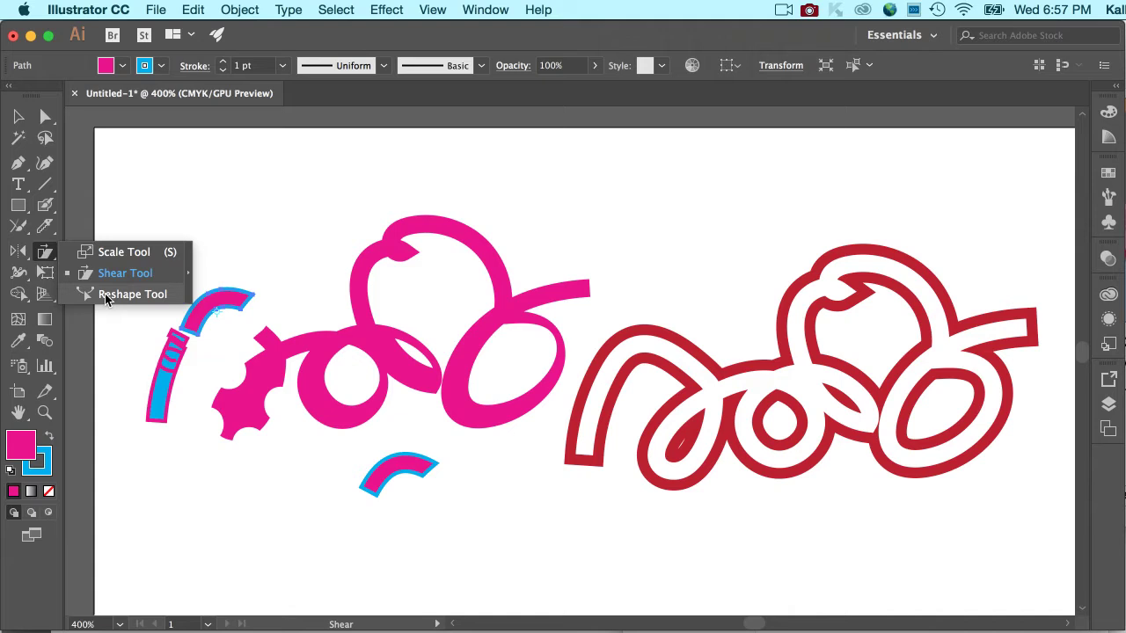
click(124, 294)
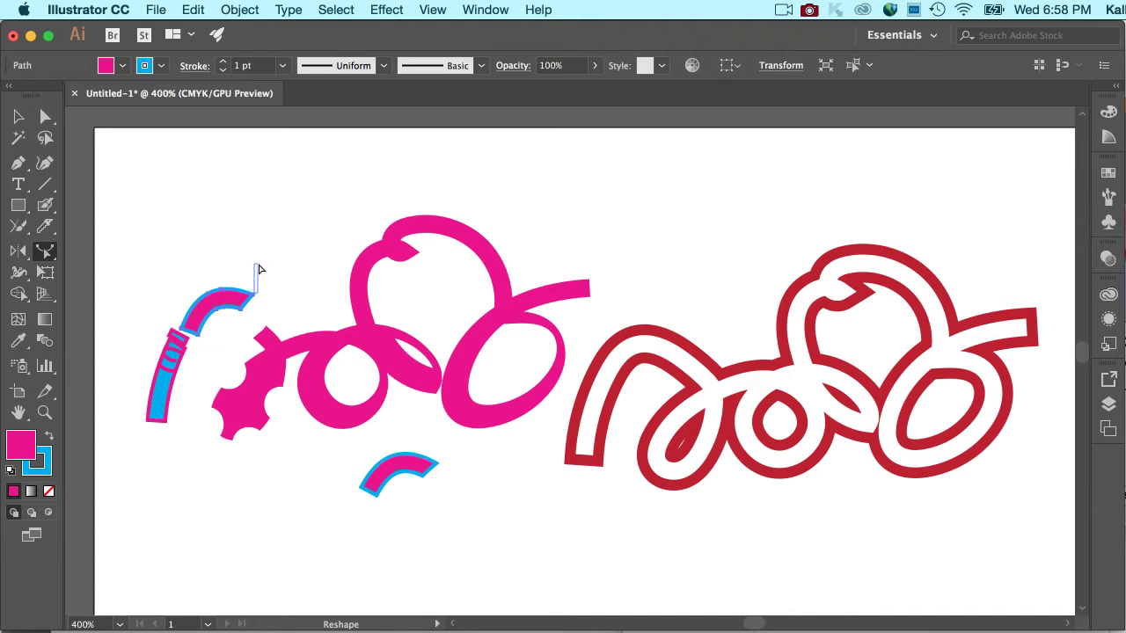
click(46, 183)
drag(125, 198, 472, 188)
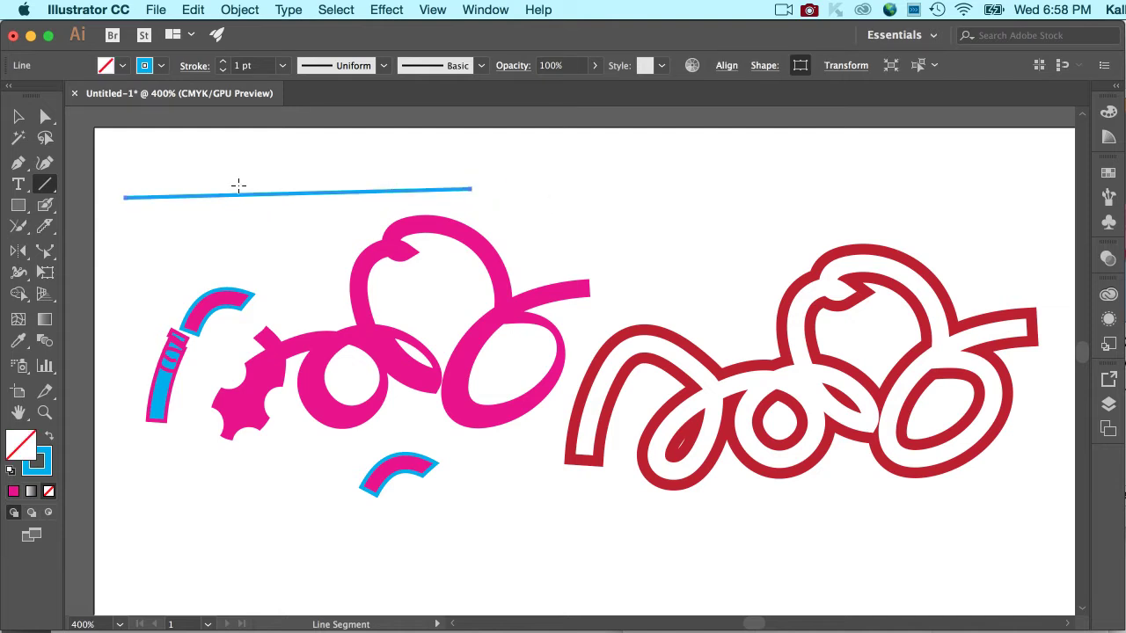
Reshape the new line into a wave by pulling its left part down and a neighbouring point back up
click(46, 251)
drag(172, 200, 172, 227)
drag(250, 225, 240, 191)
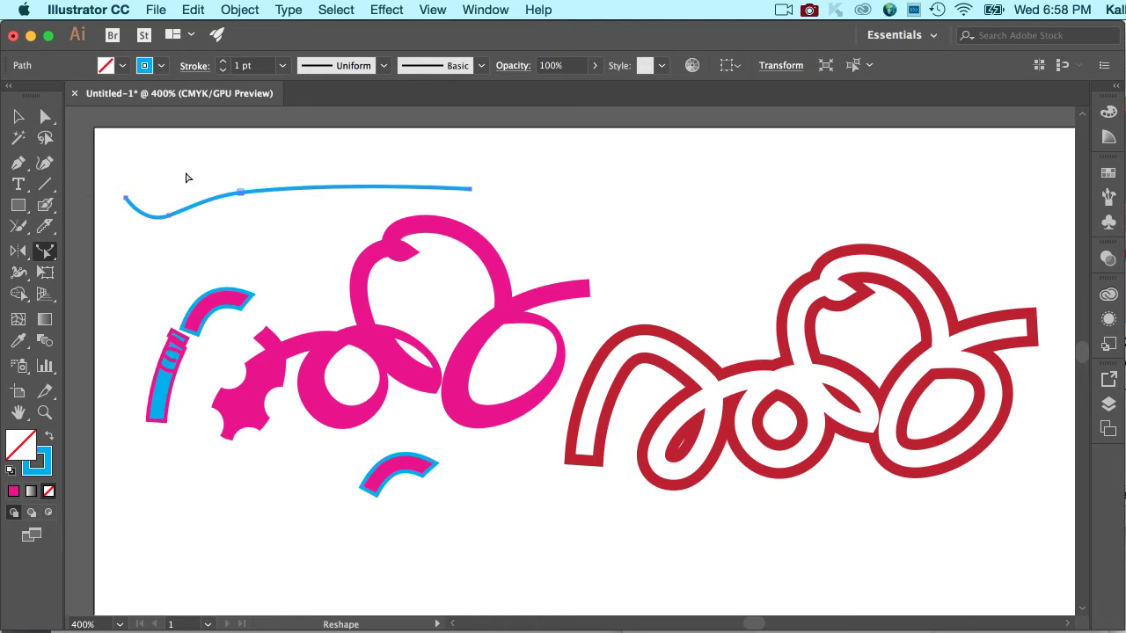
click(18, 117)
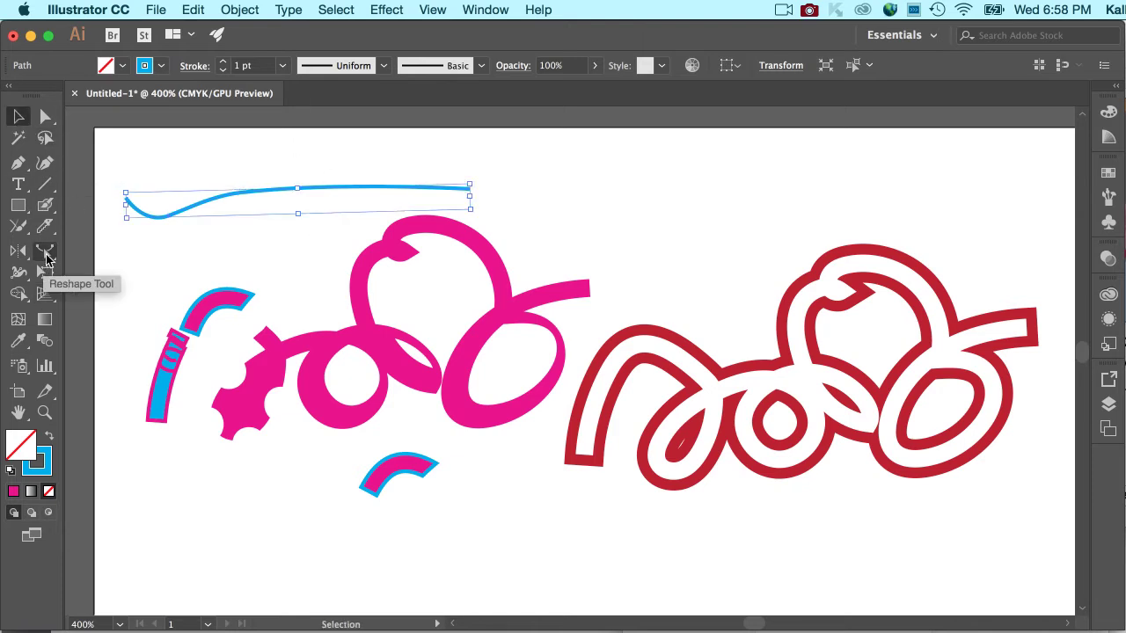
click(45, 252)
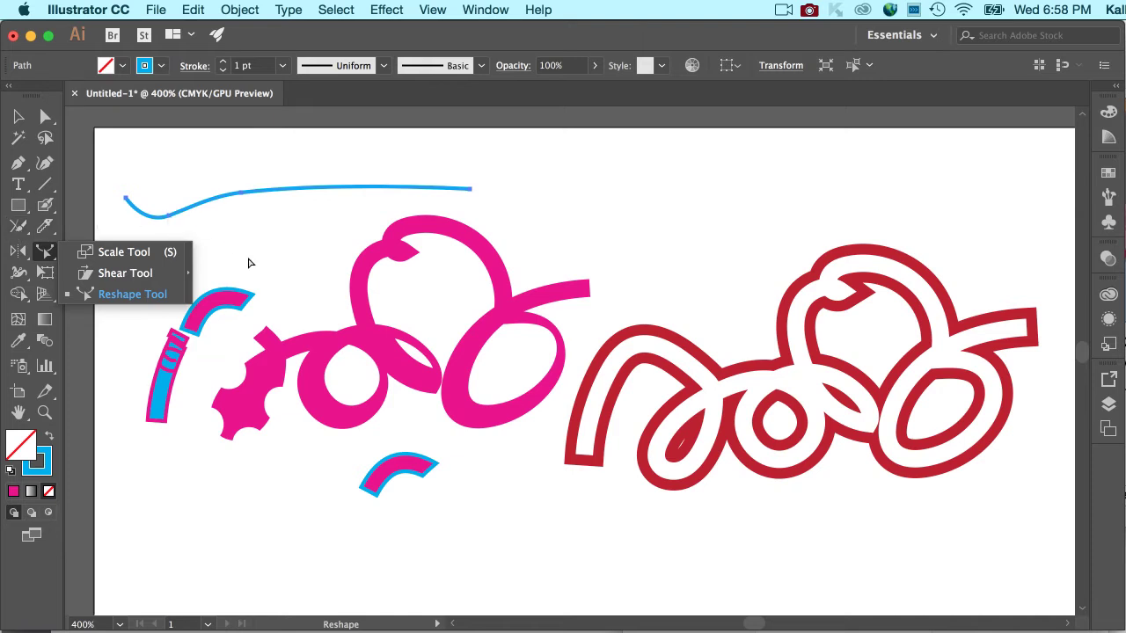
key(v)
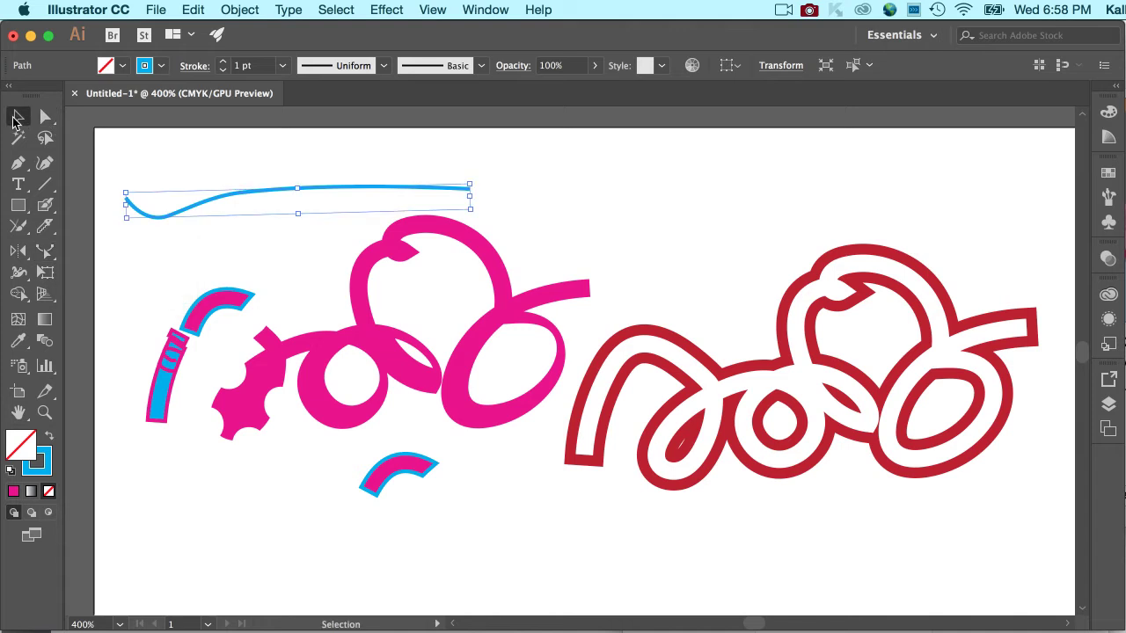
click(184, 271)
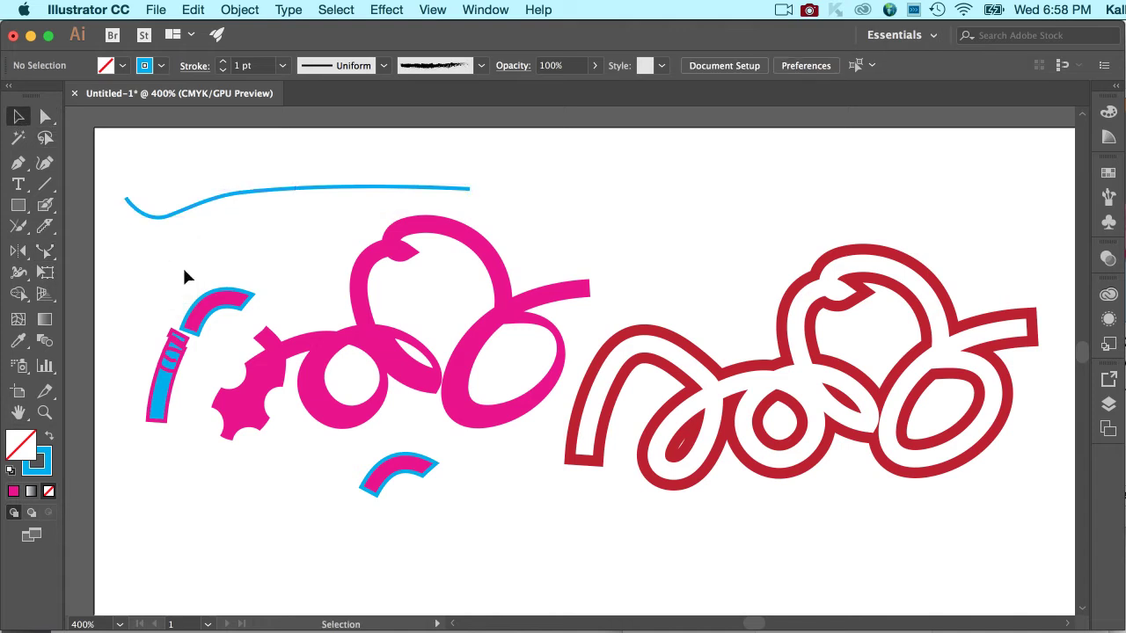
click(166, 220)
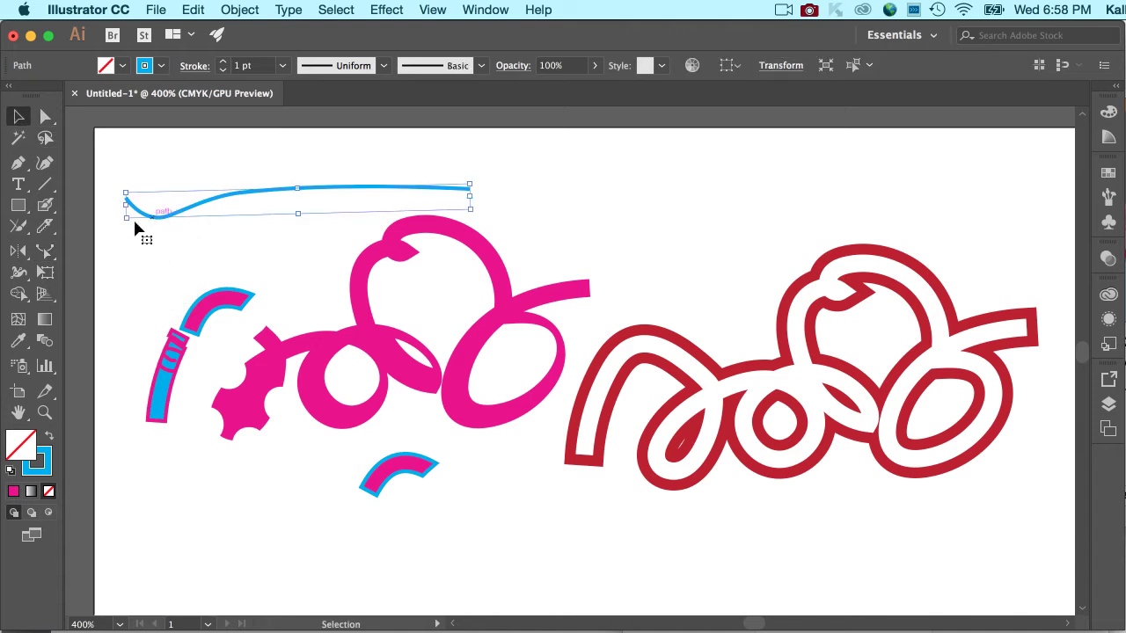
click(46, 255)
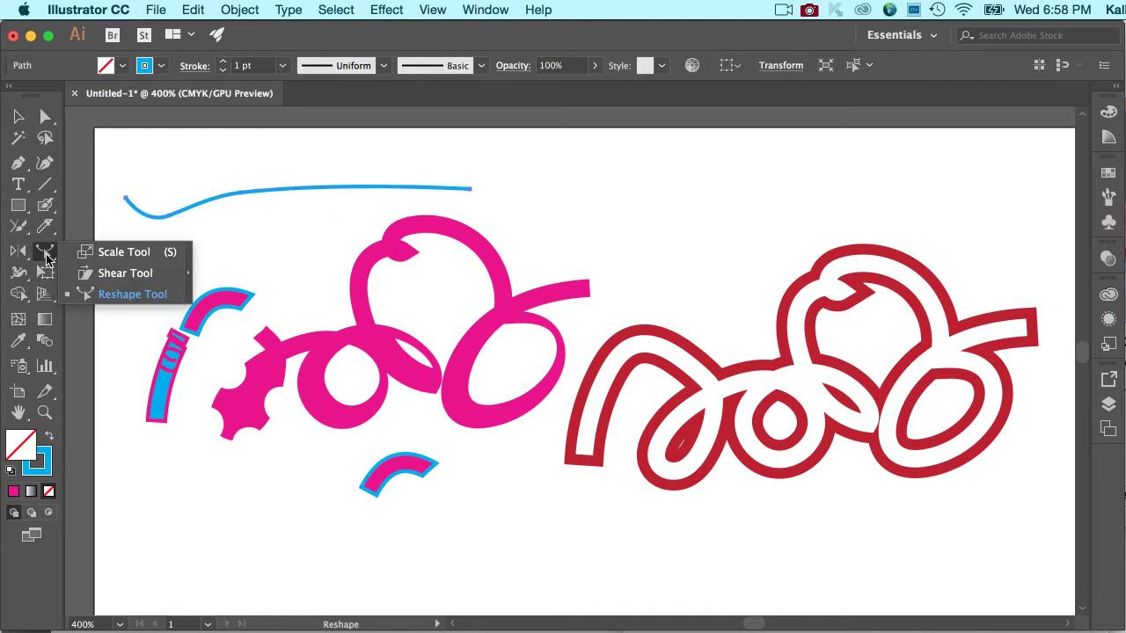
click(17, 271)
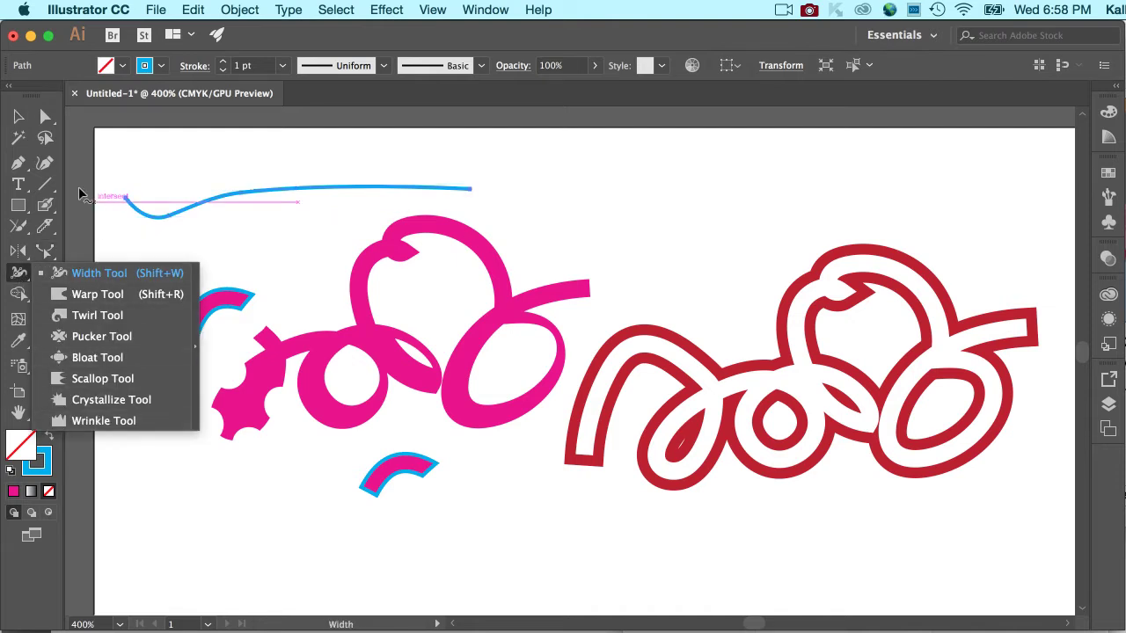
Select the separate arc segment below the pink artwork and set the Warp tool's brush width to 0.8 in
click(18, 120)
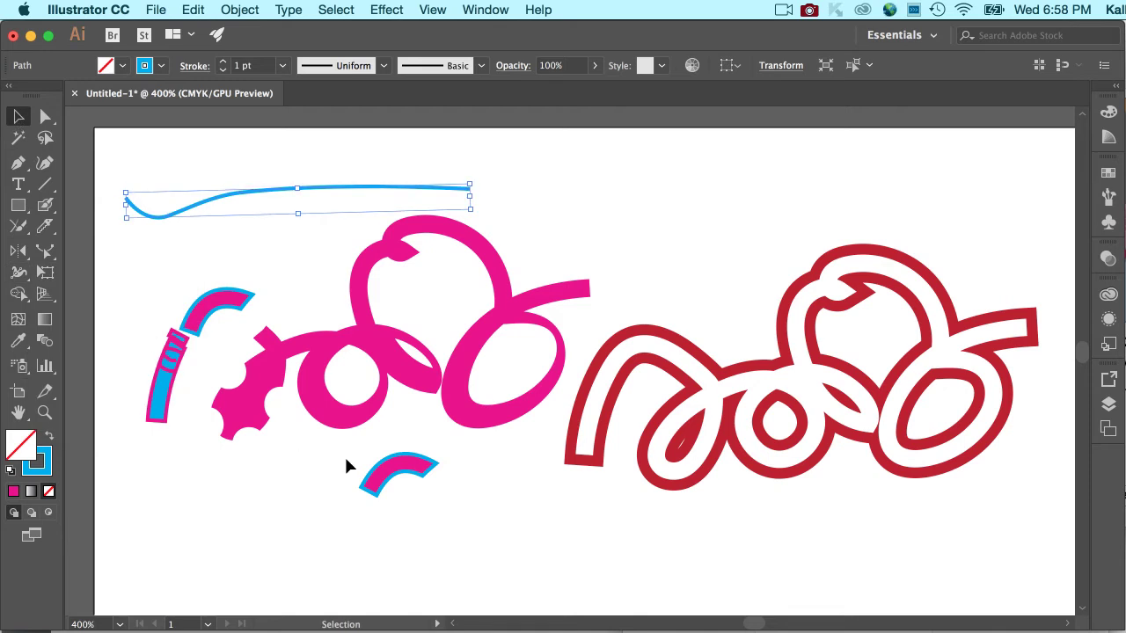
click(390, 484)
key(super+equal)
key(super+equal)
key(super+equal)
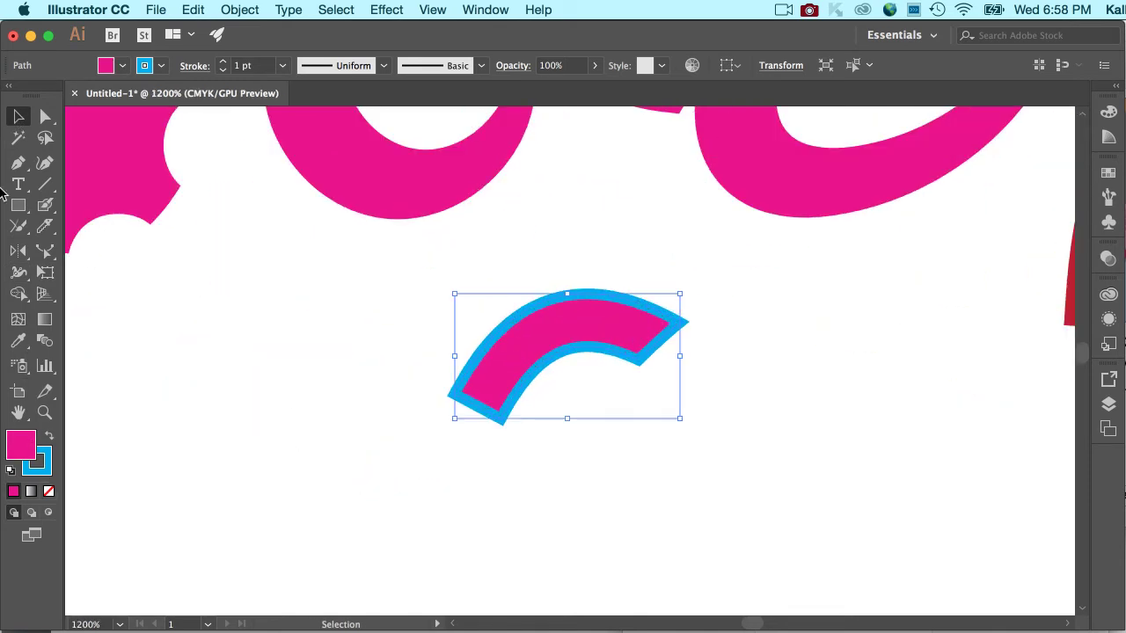
click(18, 272)
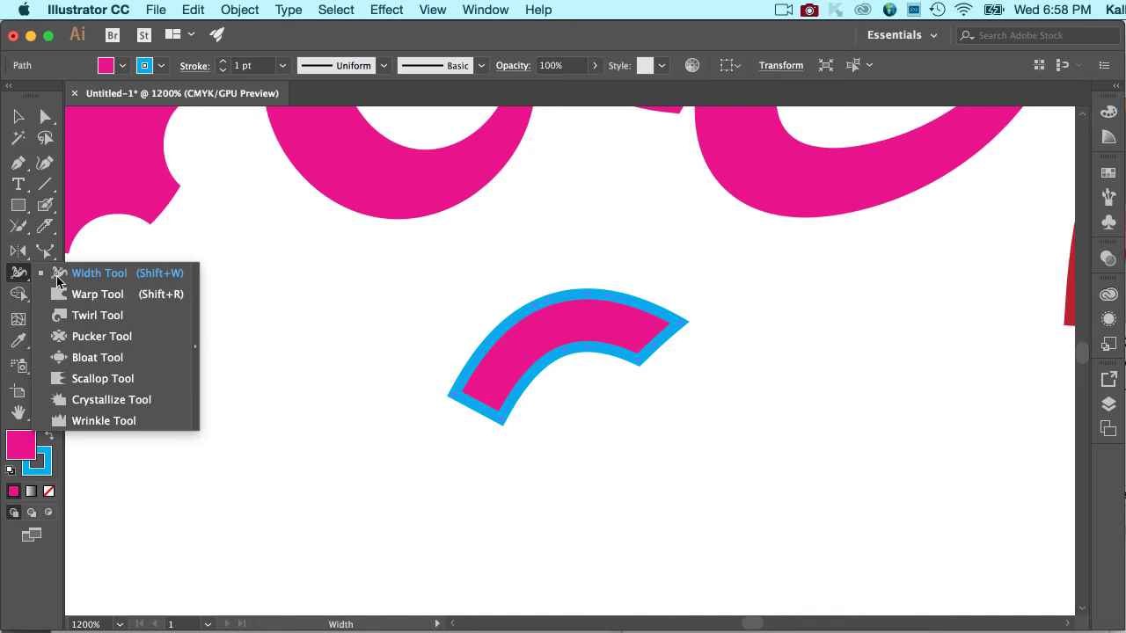
click(95, 285)
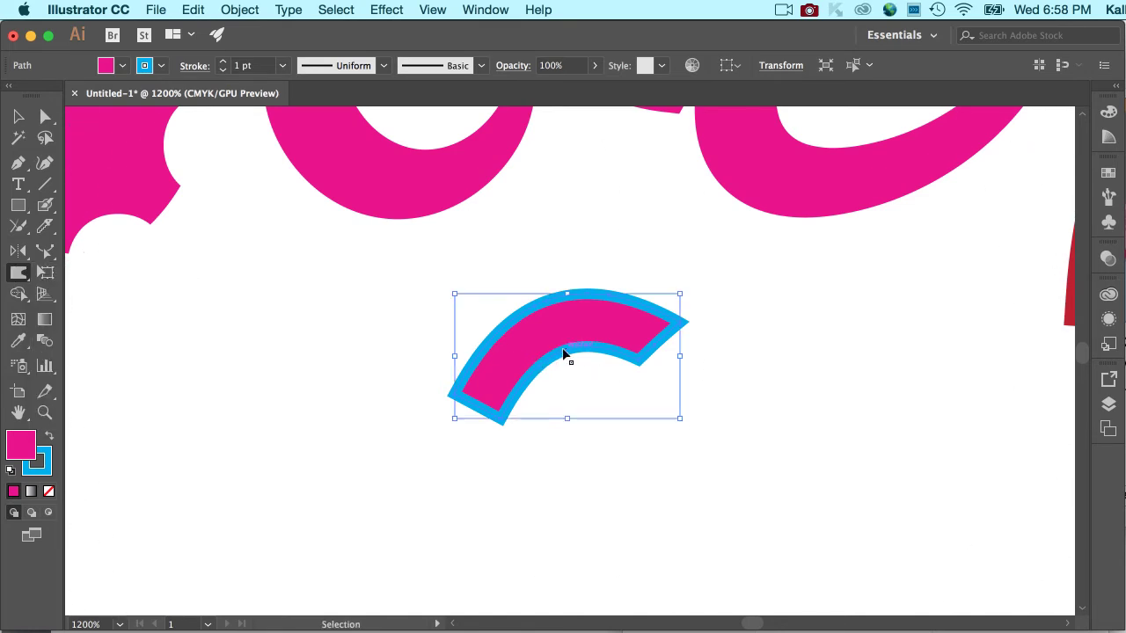
key(super+minus)
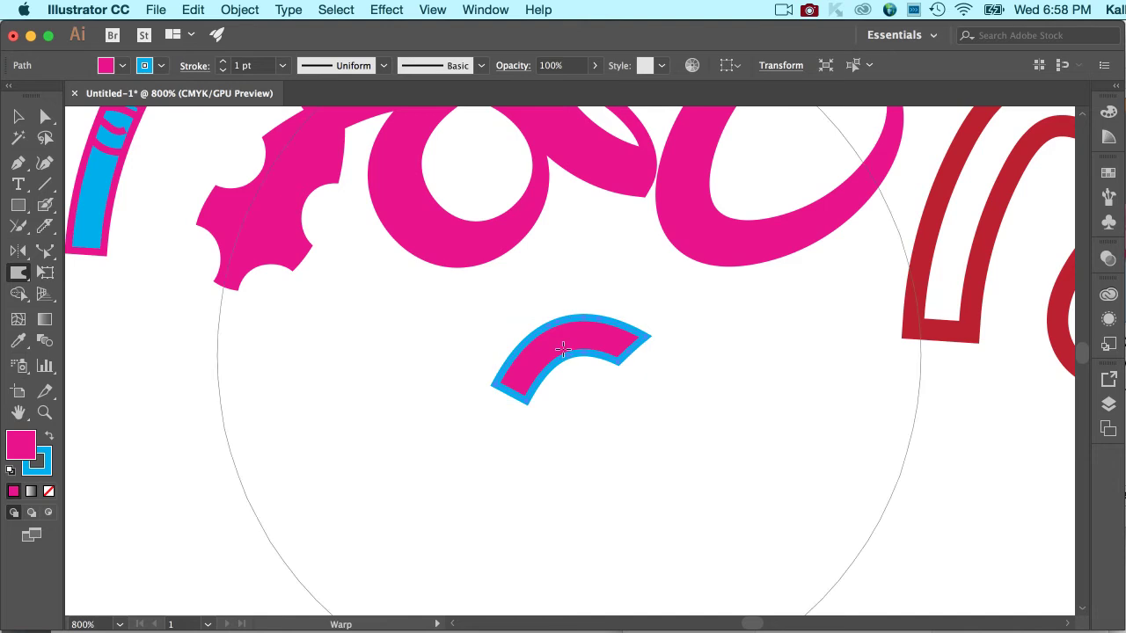
double_click(16, 273)
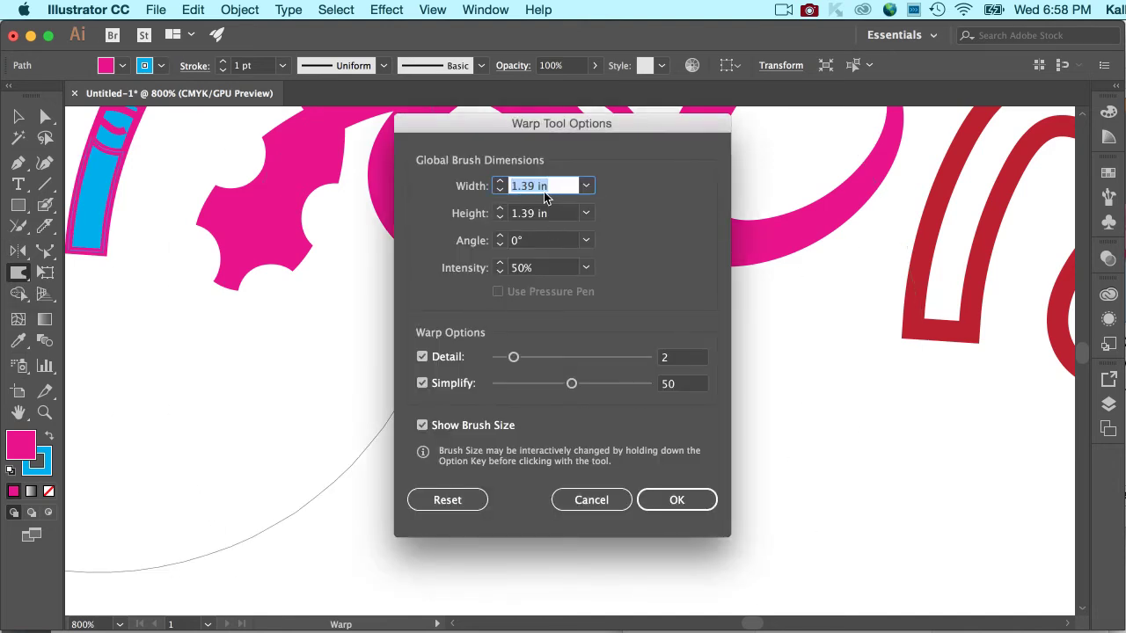
click(500, 190)
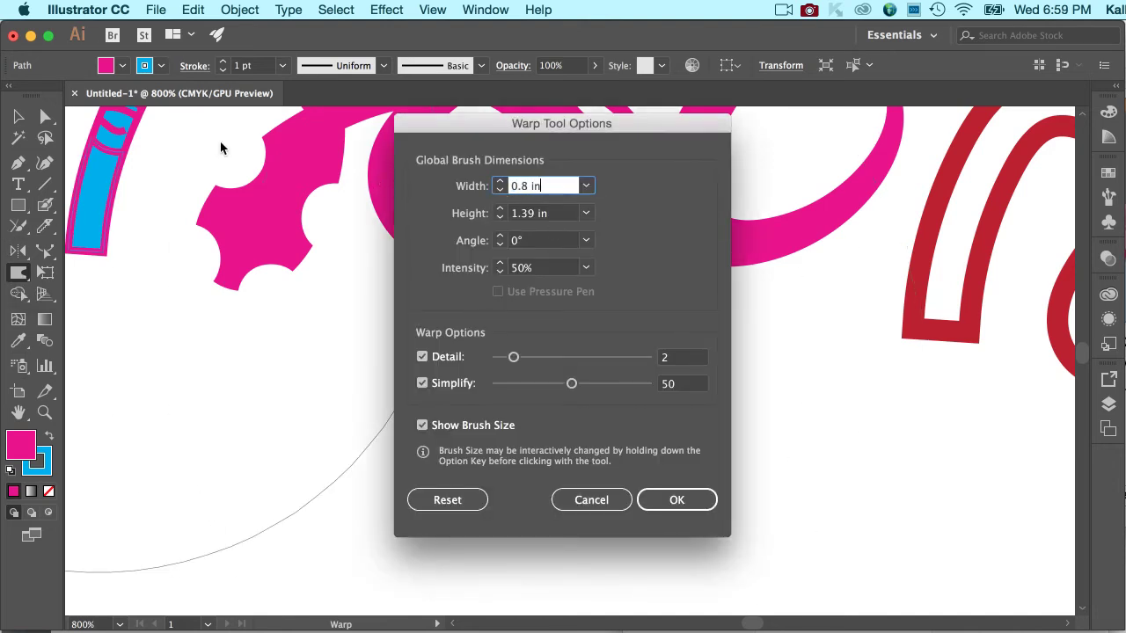
click(674, 500)
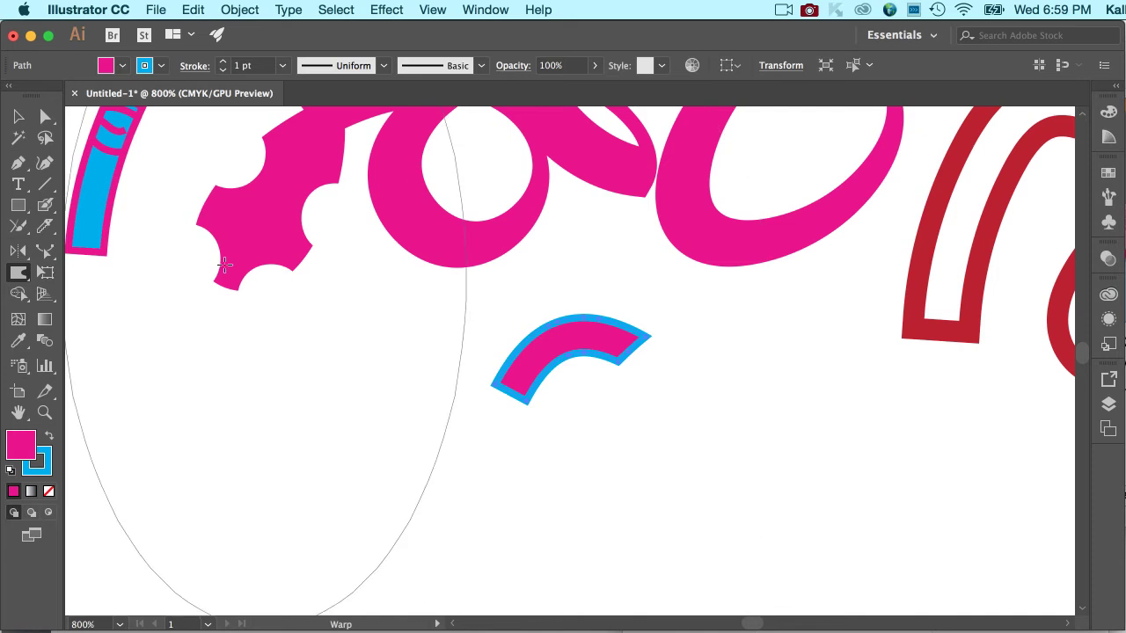
Warp the lower arc segment into a curved, leaf-like shape with two strokes of the Warp tool
key(super+minus)
key(super+minus)
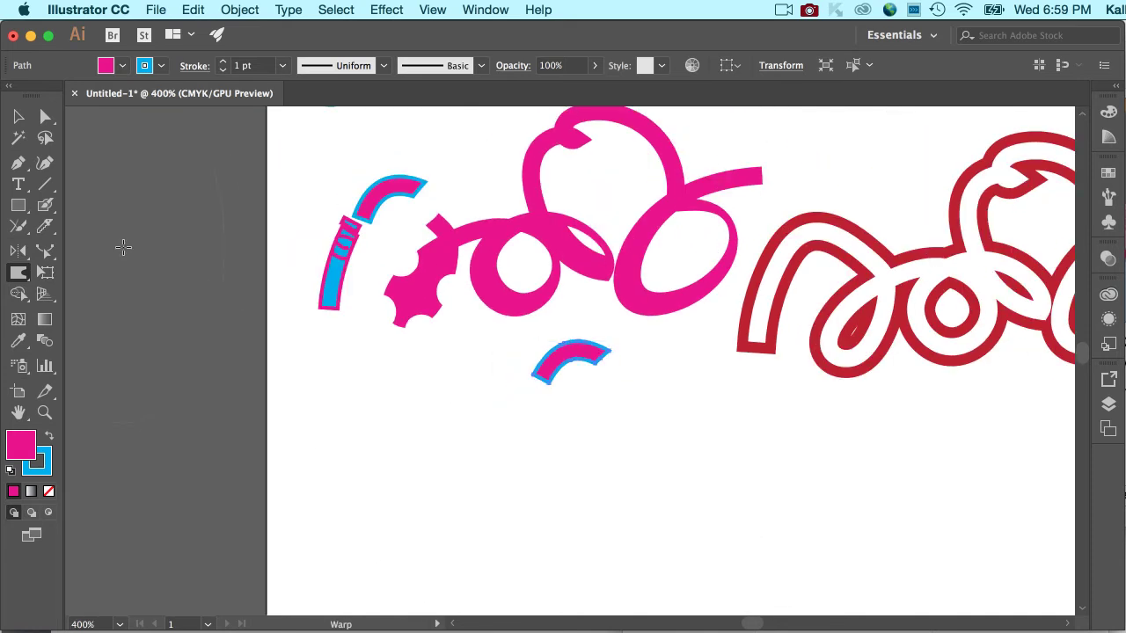
mouse_move(570, 360)
mouse_down()
mouse_move(575, 398)
mouse_move(610, 322)
mouse_up()
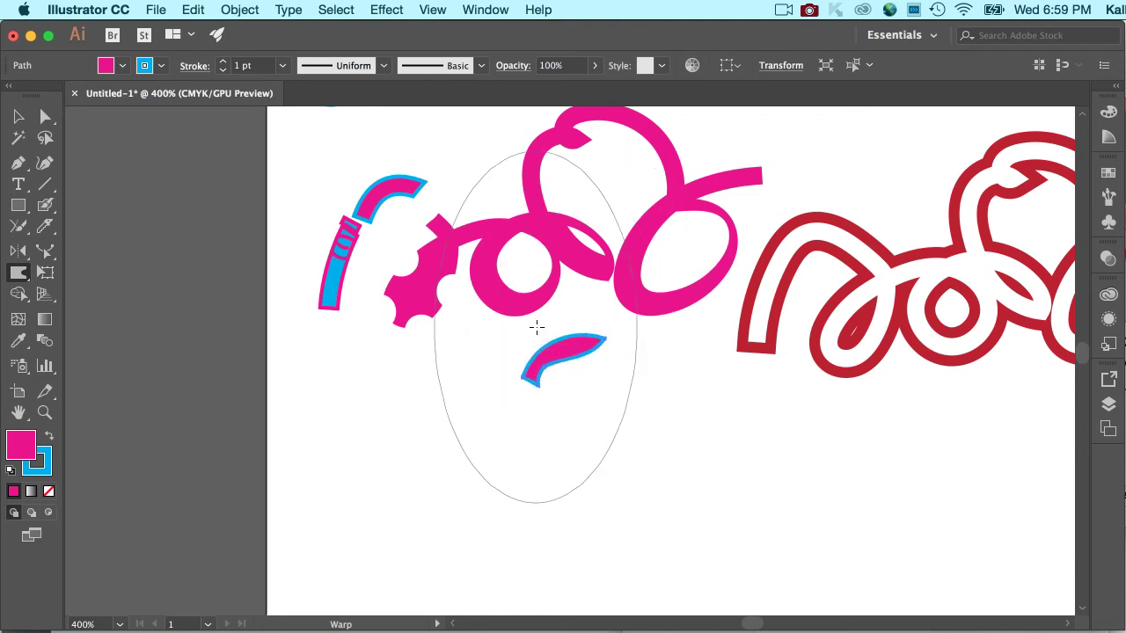
drag(567, 362, 598, 378)
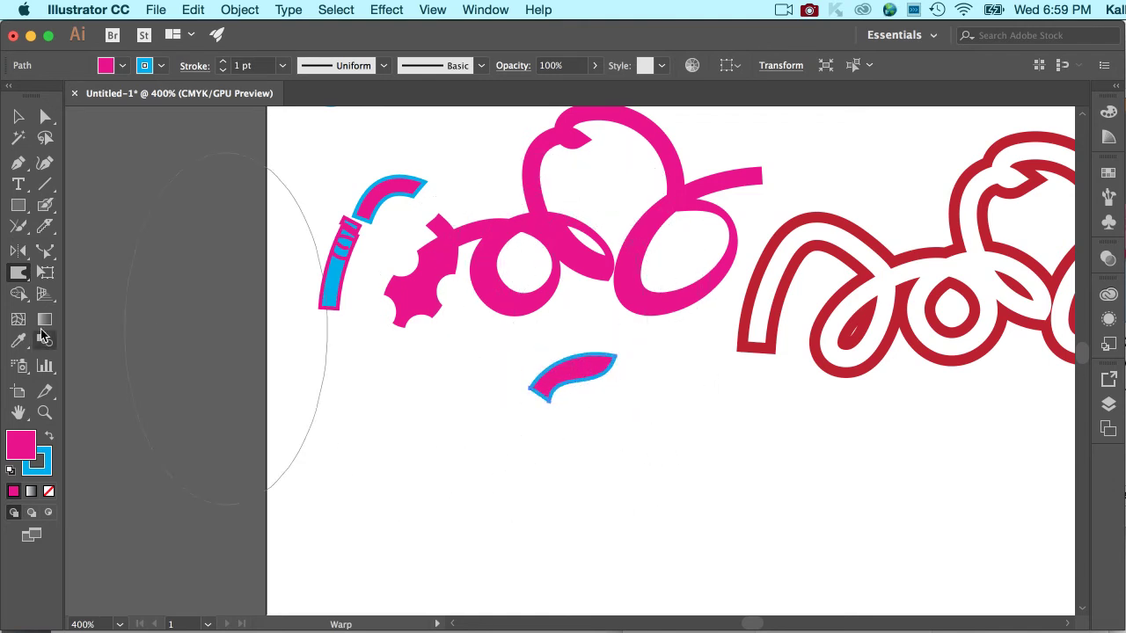
Try twirling the warped segment with the Twirl tool and undo the distortion
drag(18, 282, 67, 319)
drag(540, 372, 546, 330)
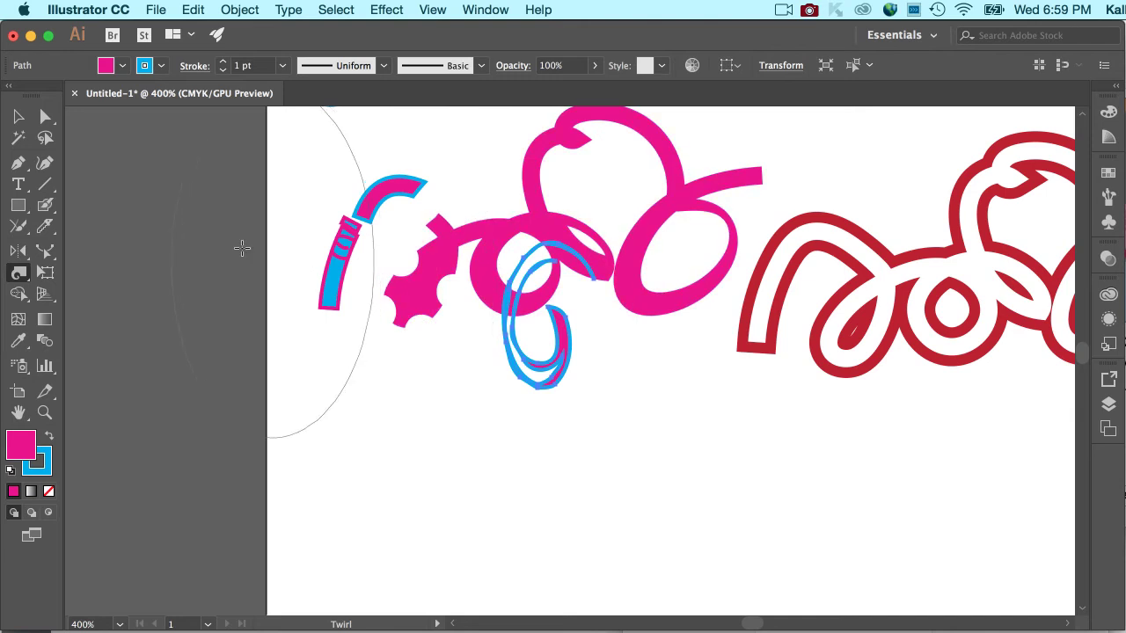
key(super+z)
super+click(215, 233)
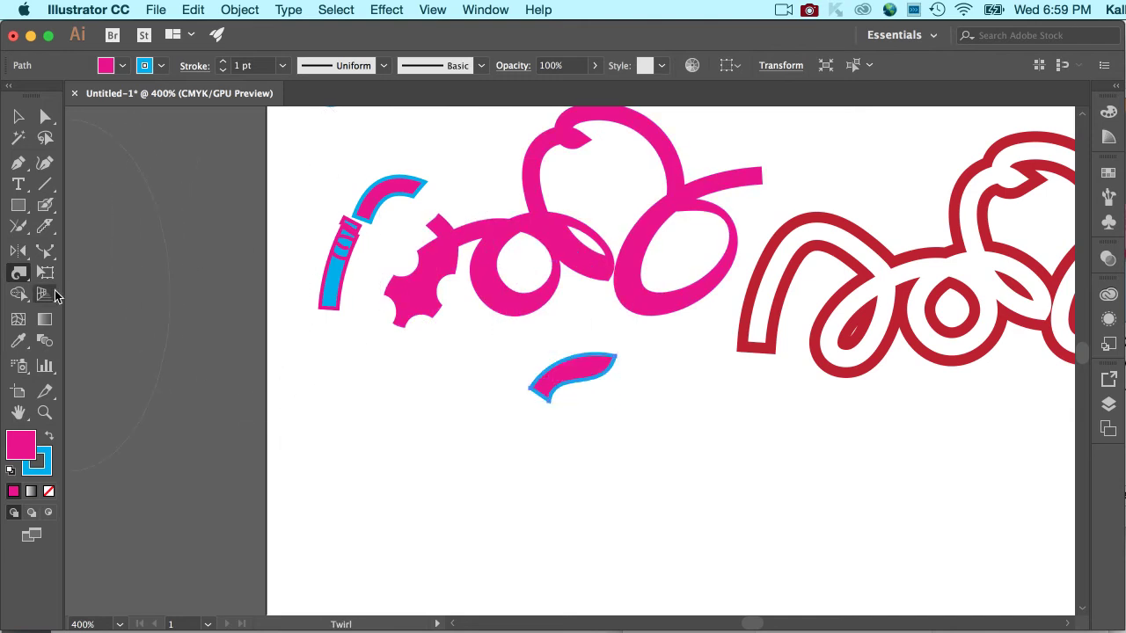
Try puckering the warped segment with the Pucker tool and undo the distortion
click(24, 283)
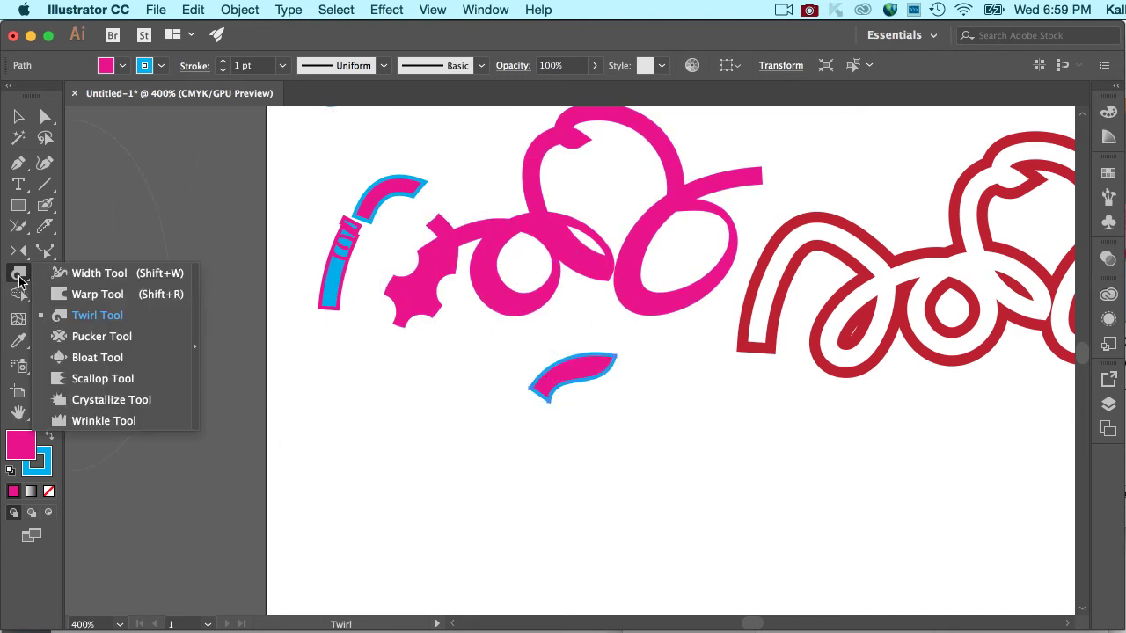
click(91, 338)
drag(591, 367, 586, 373)
key(super+z)
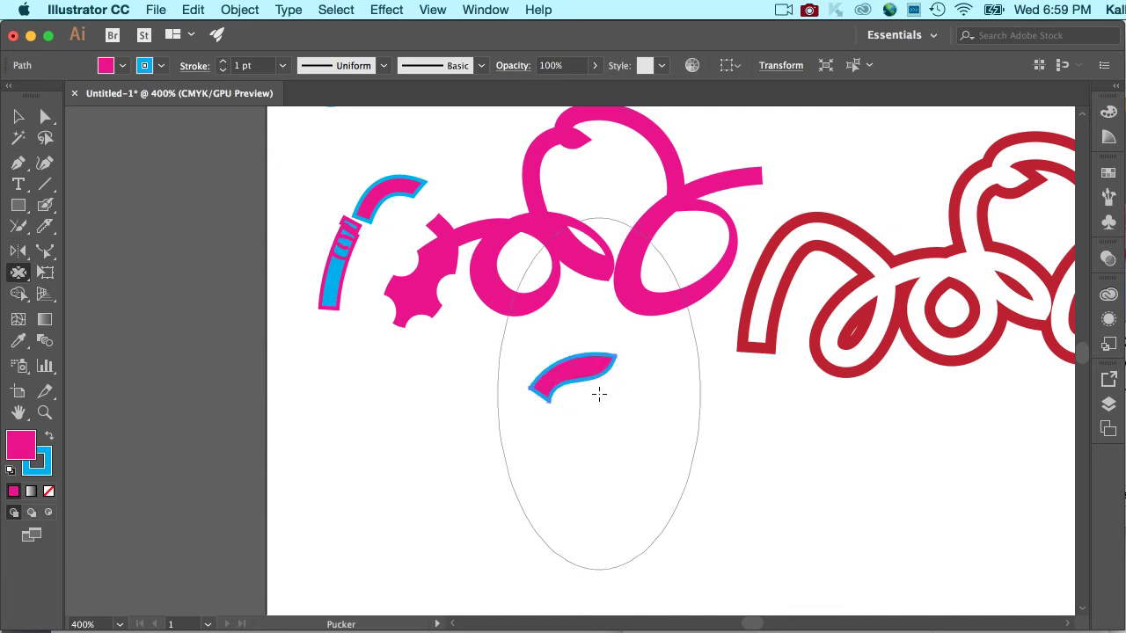
click(41, 277)
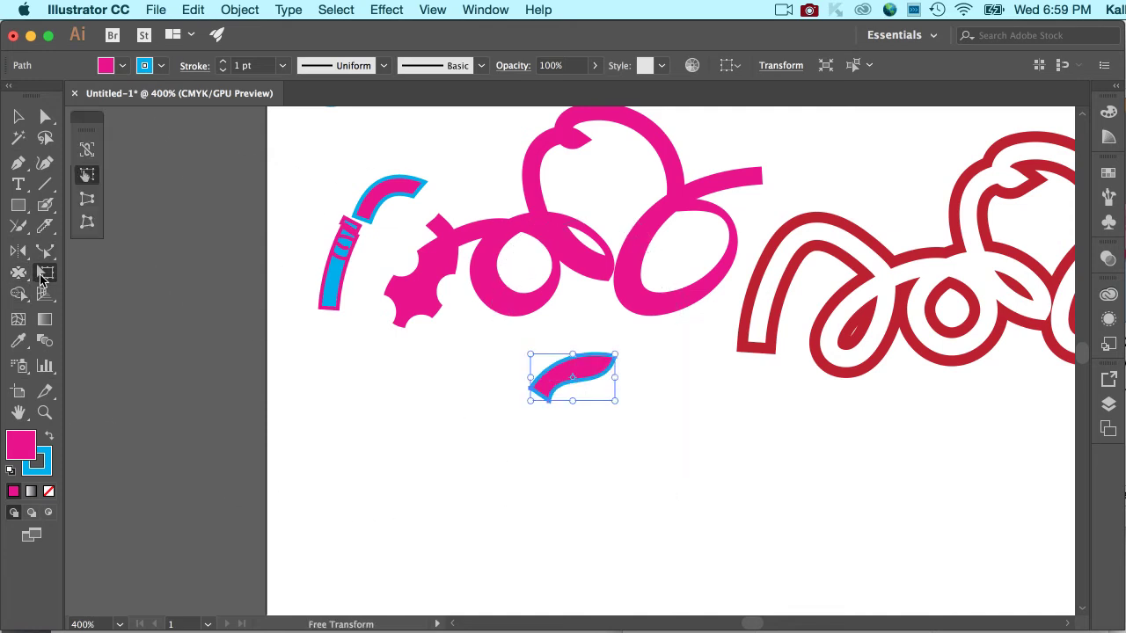
click(19, 116)
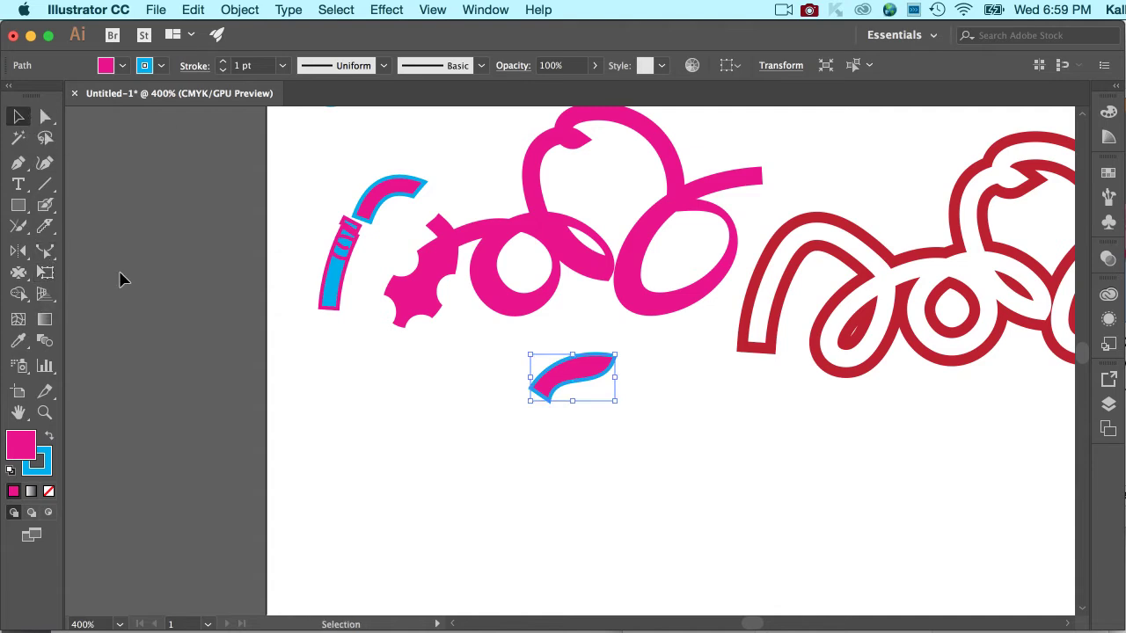
click(90, 279)
click(50, 278)
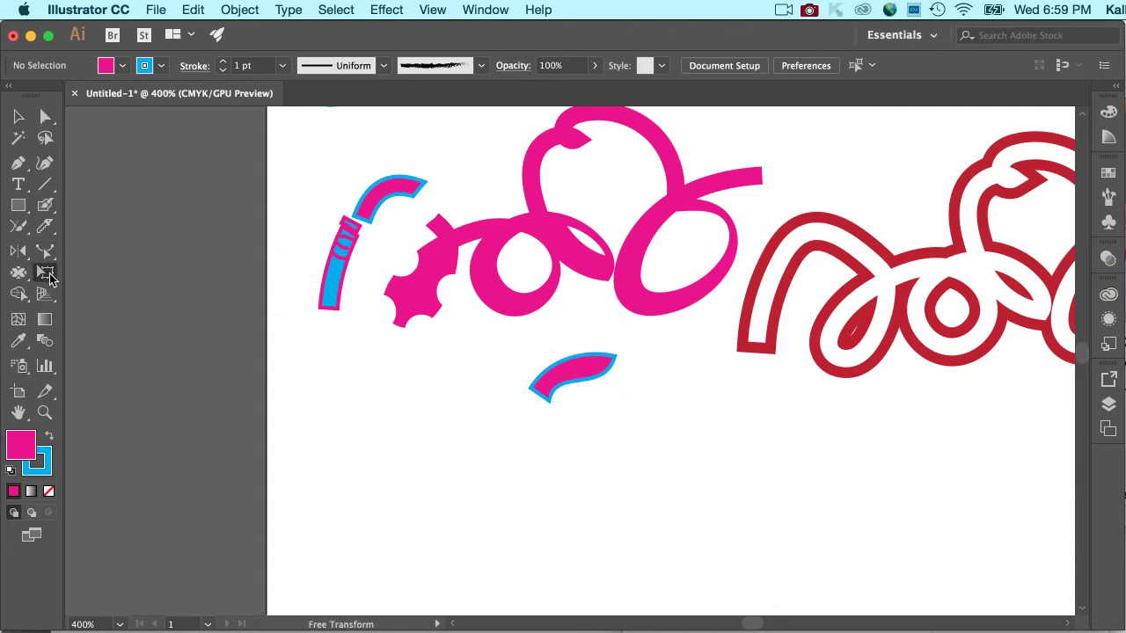
Bring up the perspective grid with the Perspective Grid tool and hide it again
click(46, 297)
click(47, 278)
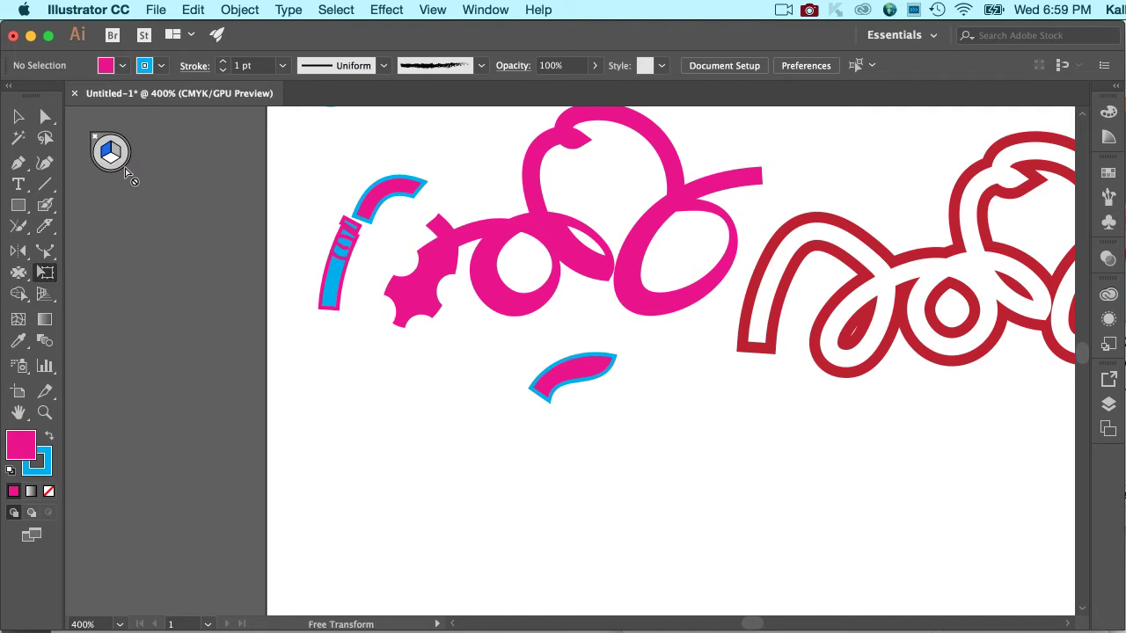
click(438, 9)
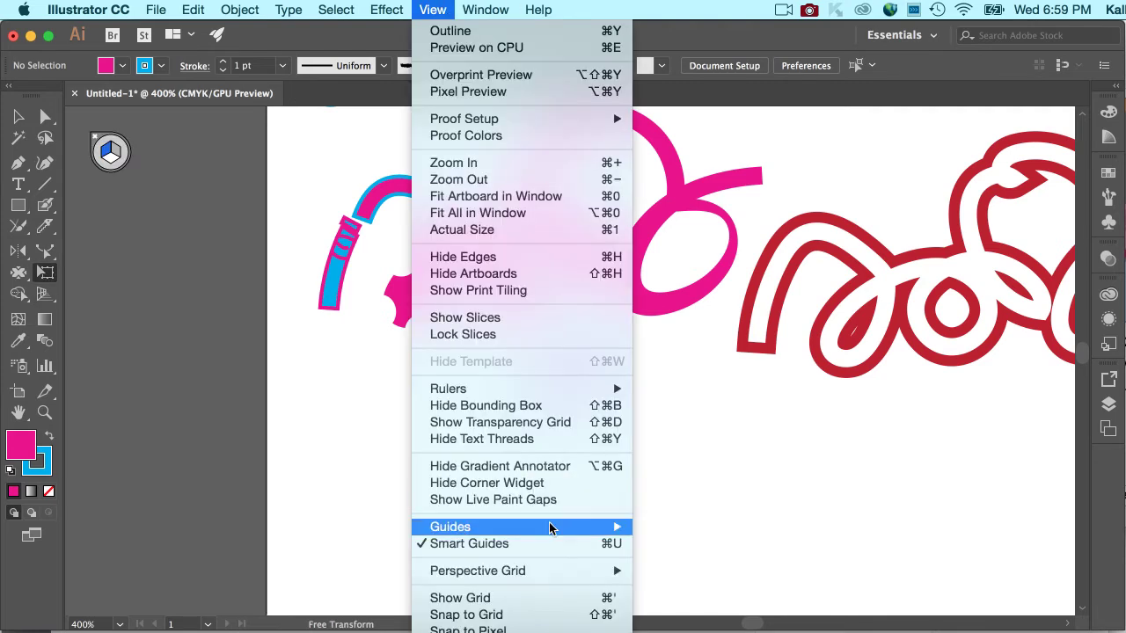
mouse_move(556, 573)
click(673, 558)
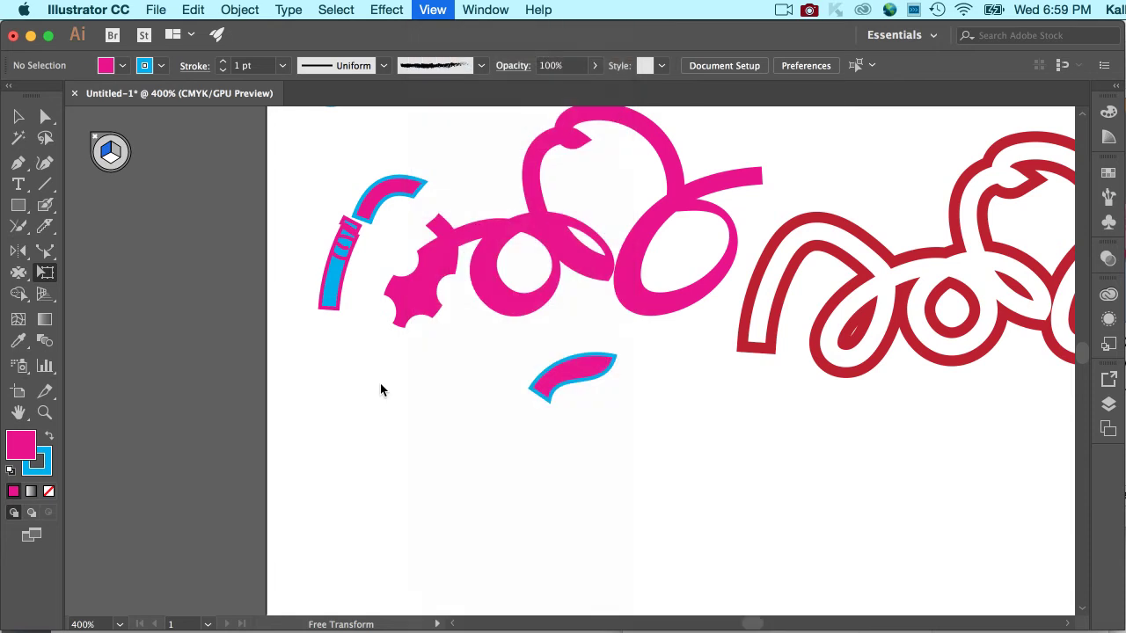
Select the warped segment and enlarge it with Free Transform and Constrain on to about 1.5 times its size, keeping its upper-left corner fixed
click(18, 117)
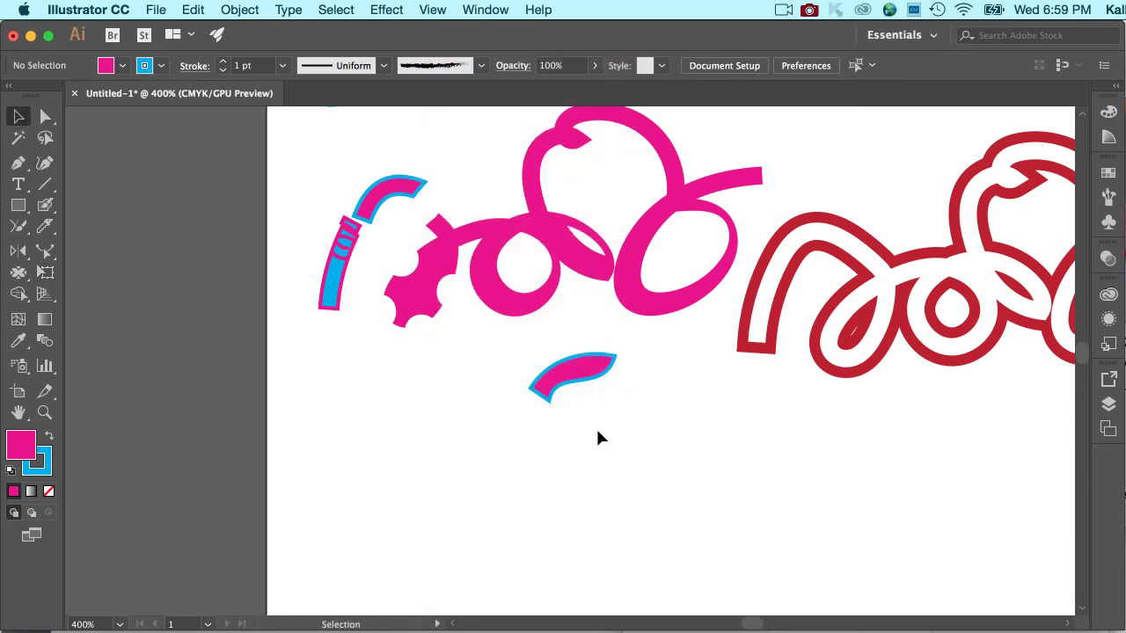
click(580, 366)
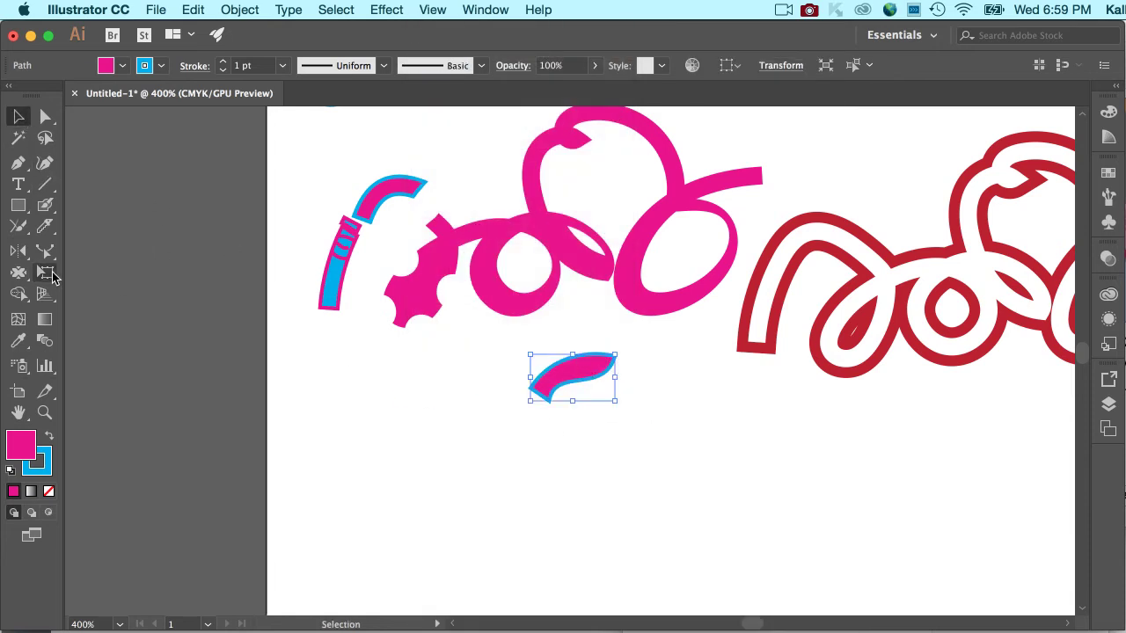
click(46, 273)
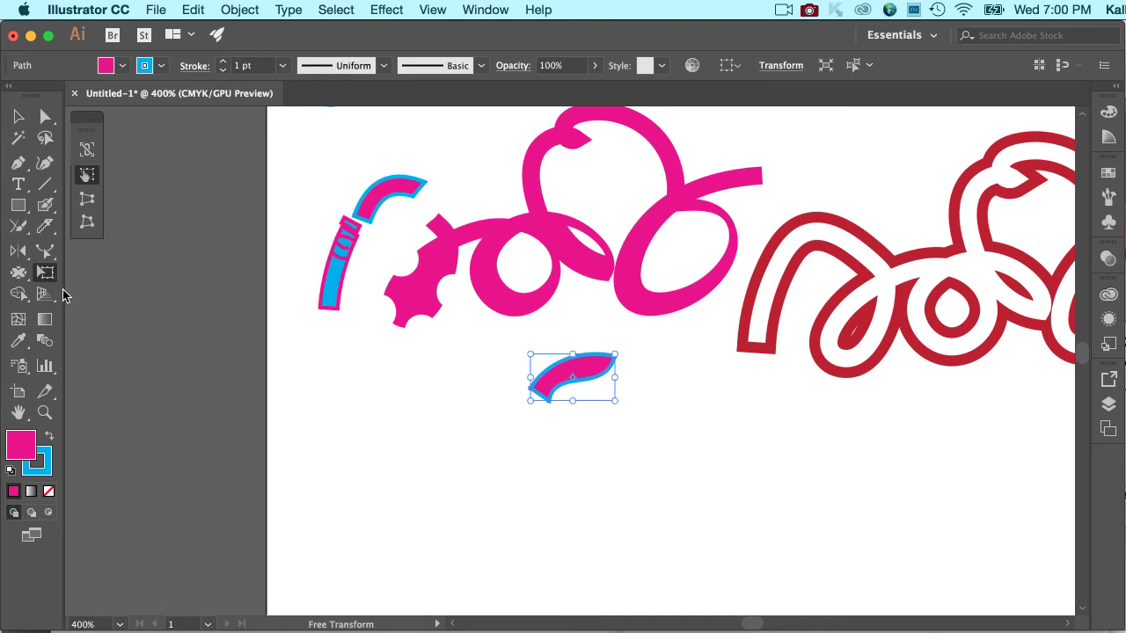
click(89, 151)
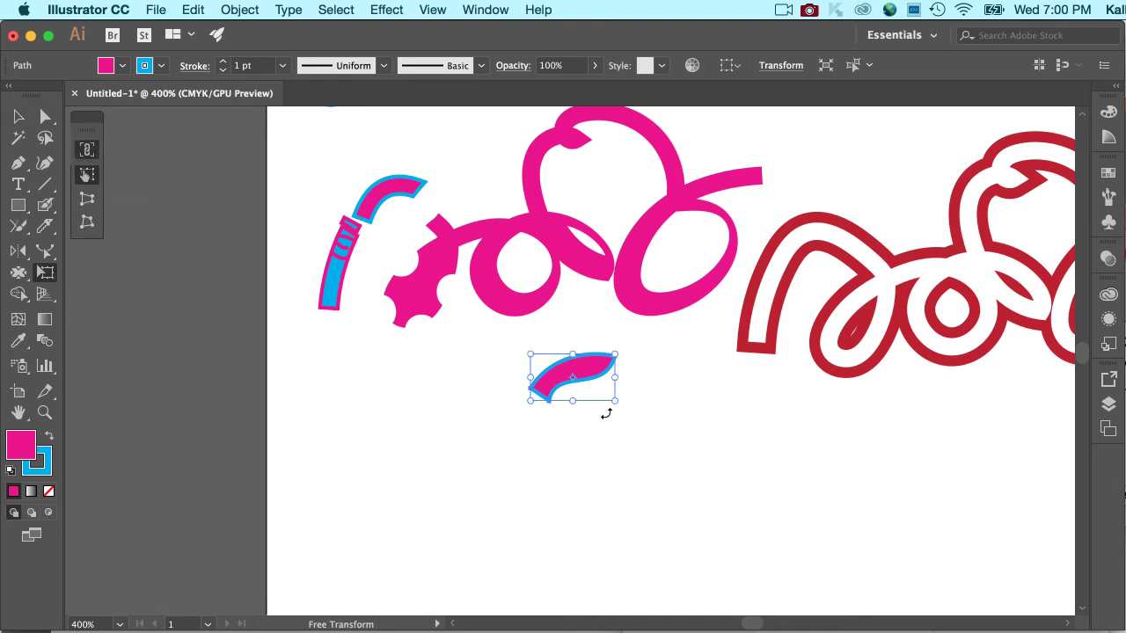
drag(613, 398, 651, 438)
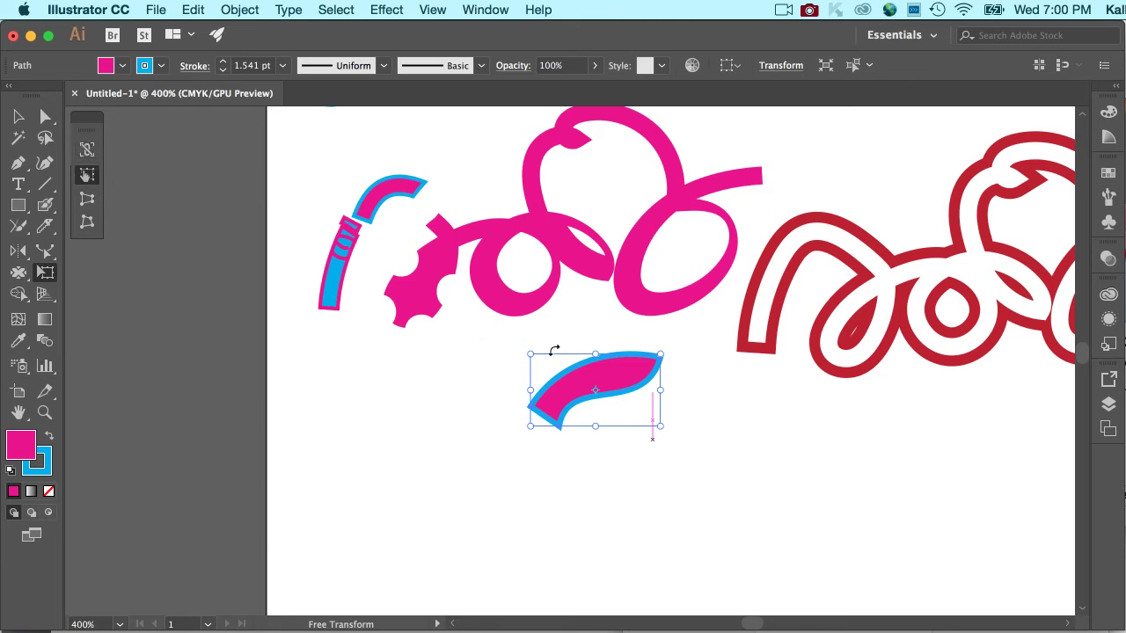
Stretch the warped segment up and outward from its upper-left corner, and move it slightly down and left, clear of the pink artwork
drag(531, 354, 514, 314)
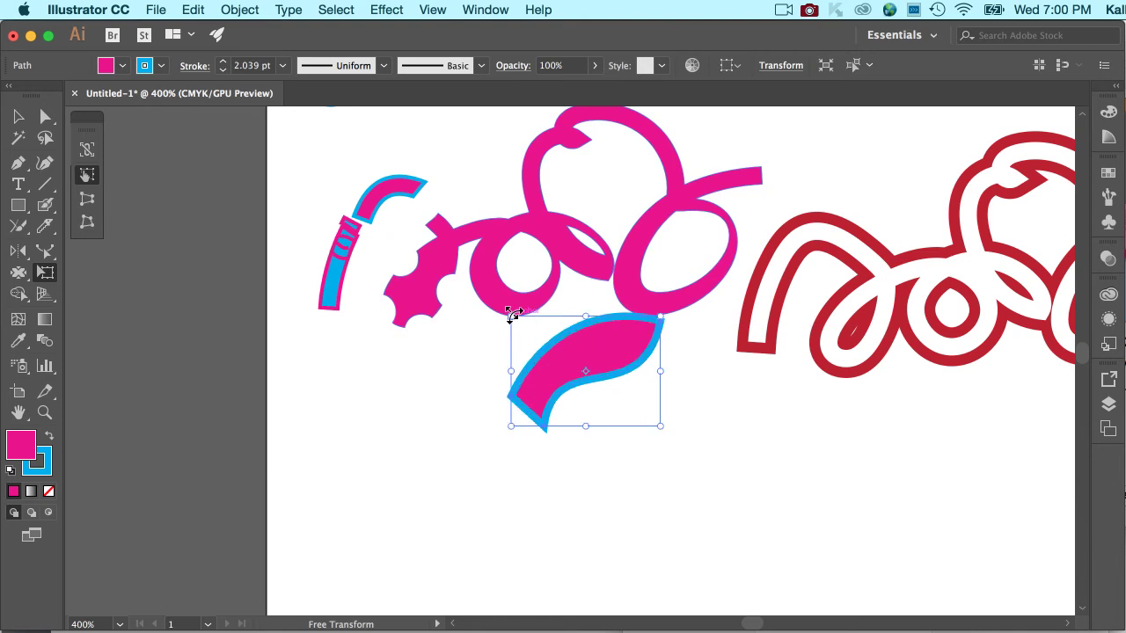
drag(583, 352, 570, 387)
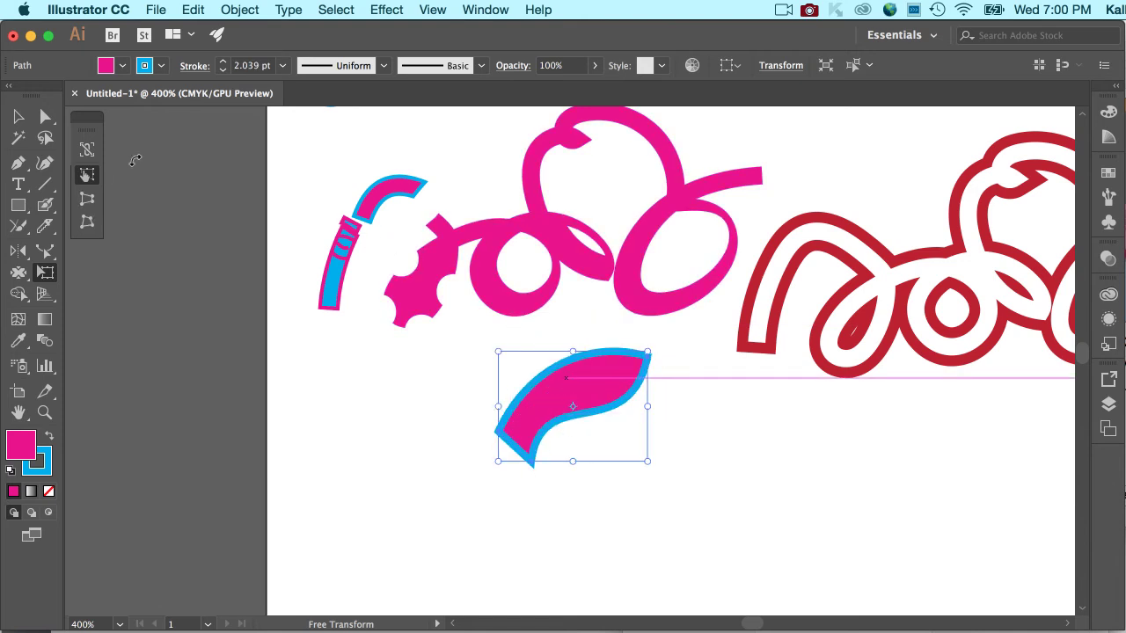
Try spreading the warped segment's upper corners outward with Perspective Distort and undo the distortion
click(87, 203)
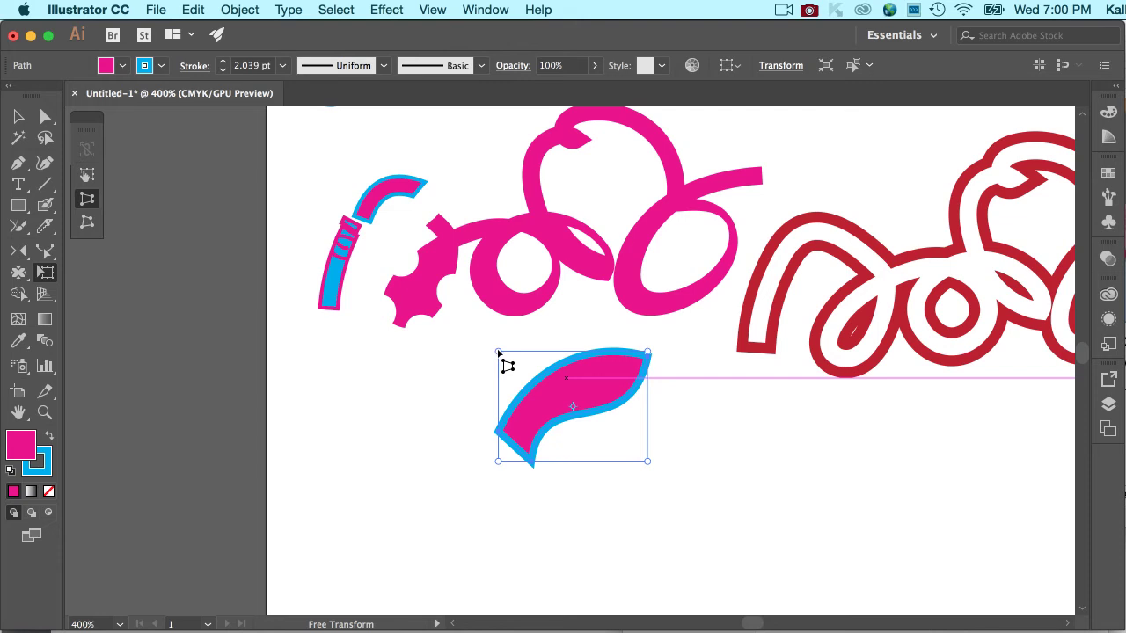
drag(498, 352, 267, 170)
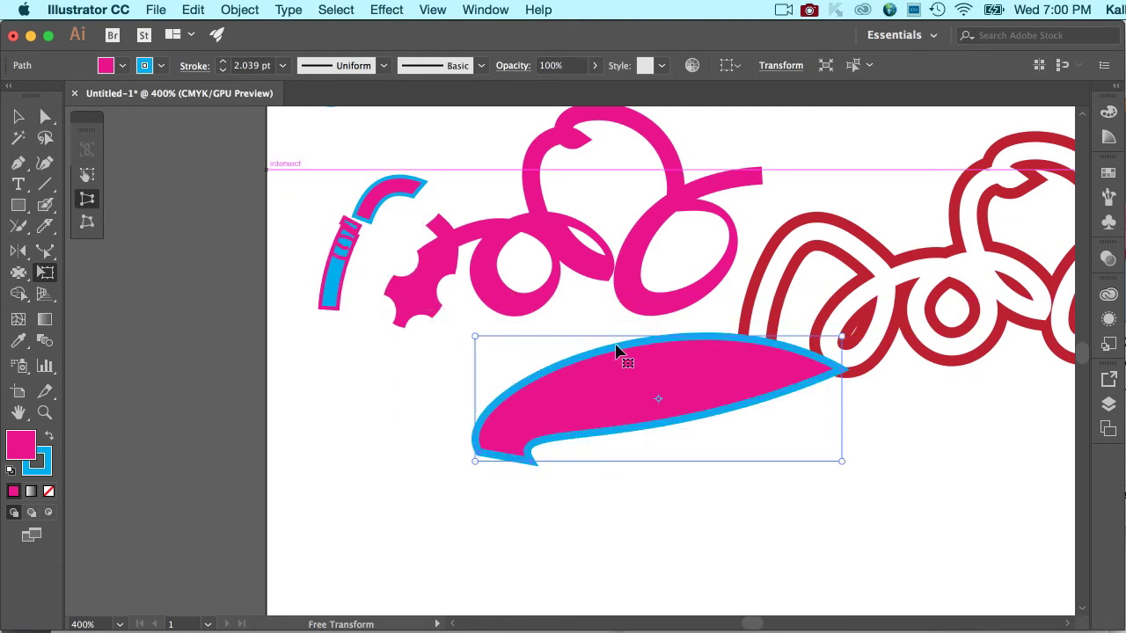
key(super+z)
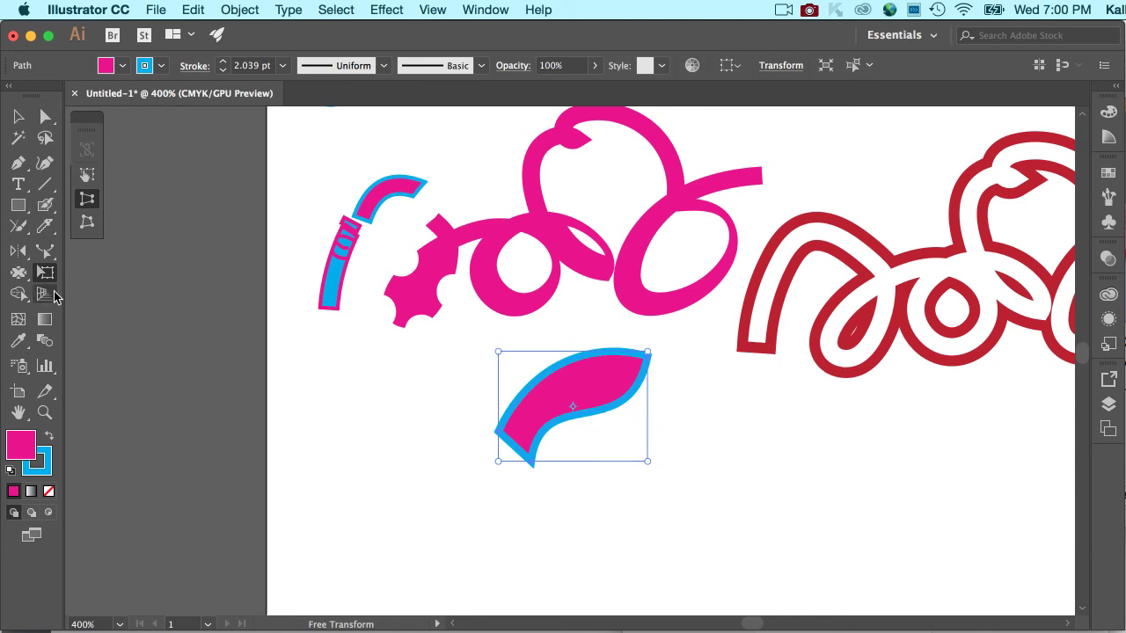
Draw a rectangle just left of the warped segment and use Perspective Distort to taper it into a trapezoid with a narrower top edge
click(17, 205)
drag(374, 378, 476, 492)
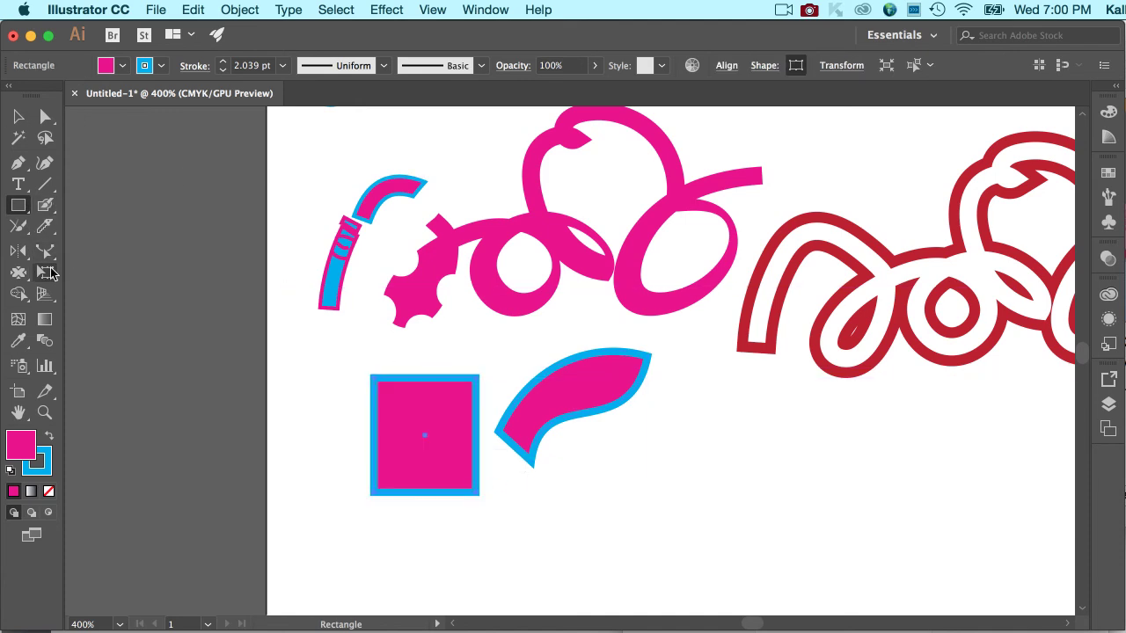
click(45, 272)
click(88, 202)
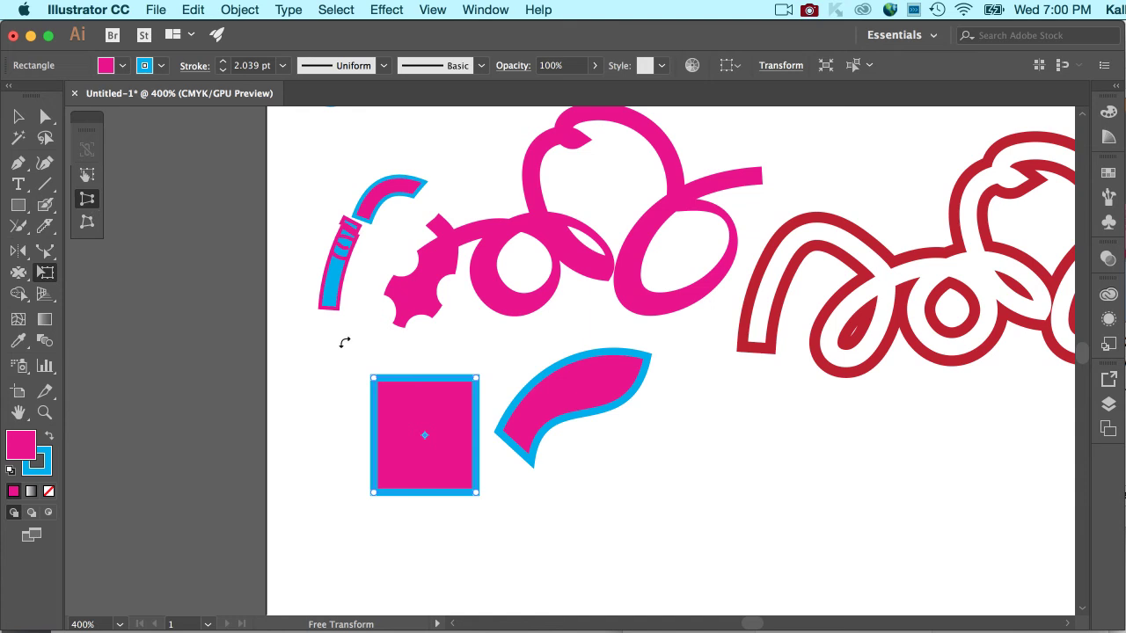
drag(374, 377, 254, 294)
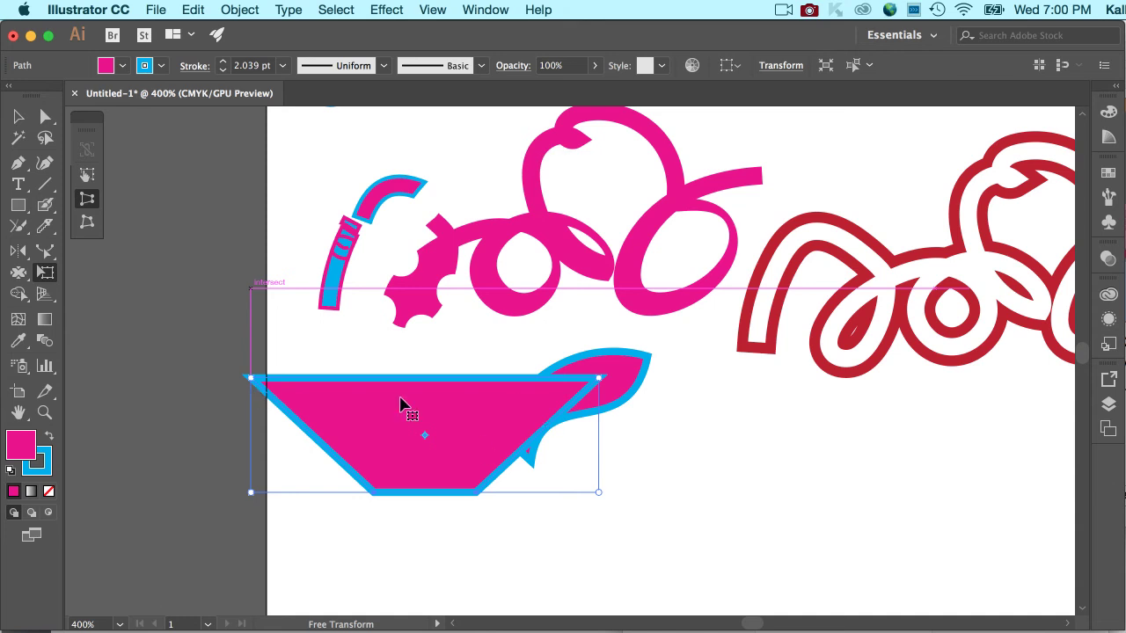
drag(599, 379, 462, 400)
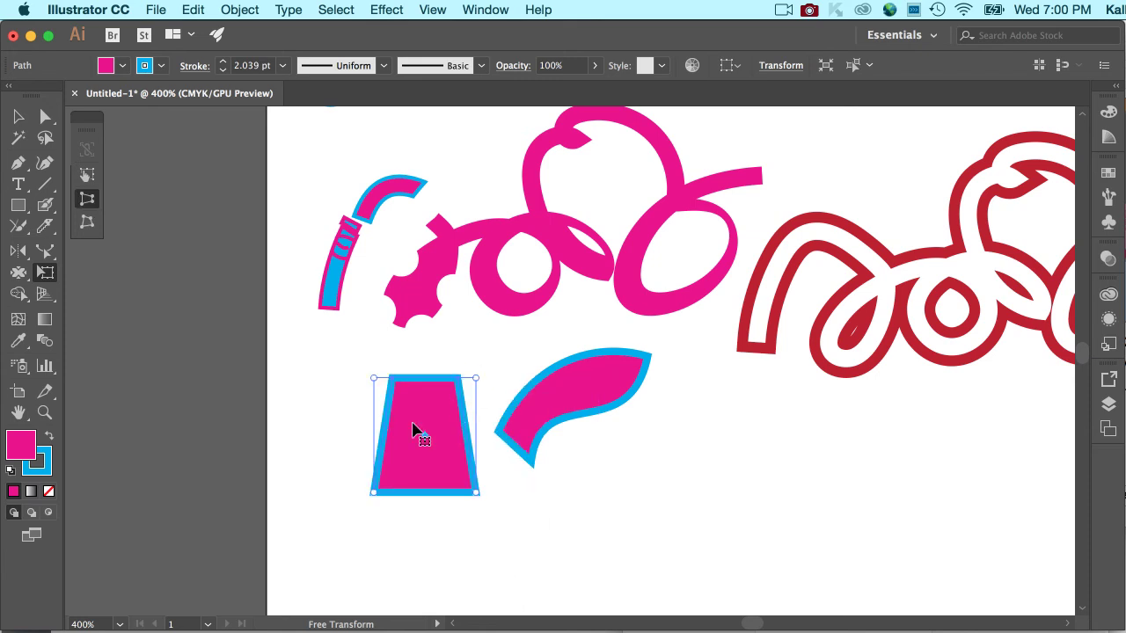
Use Free Distort on the trapezoid to pull its upper-right corner up and outward and its upper-left corner slightly up and left
click(90, 225)
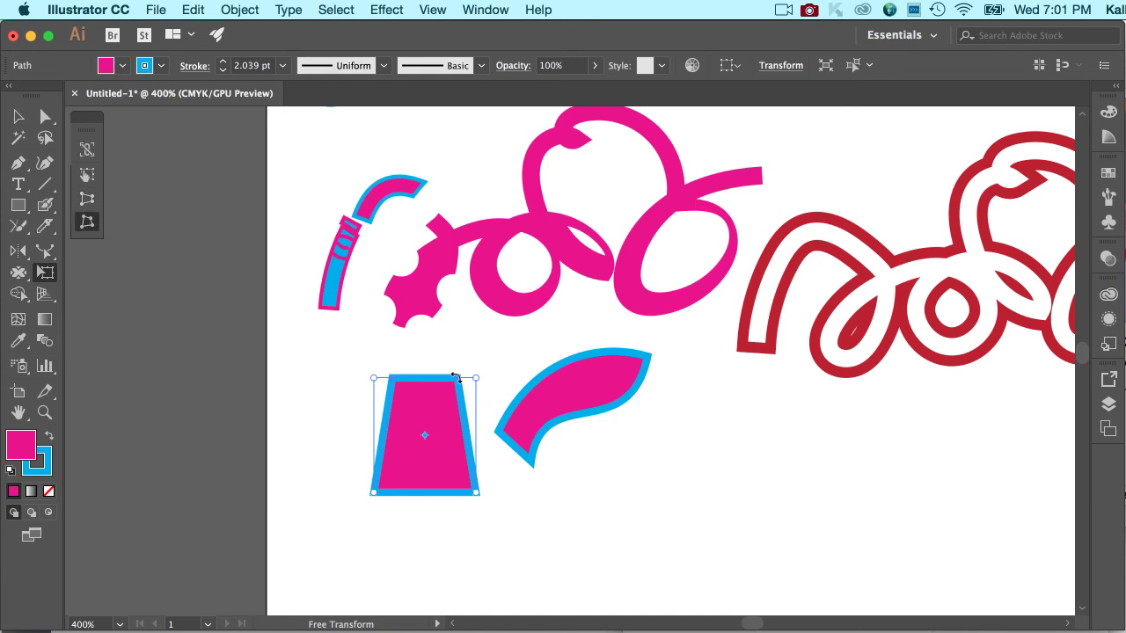
drag(479, 385, 555, 332)
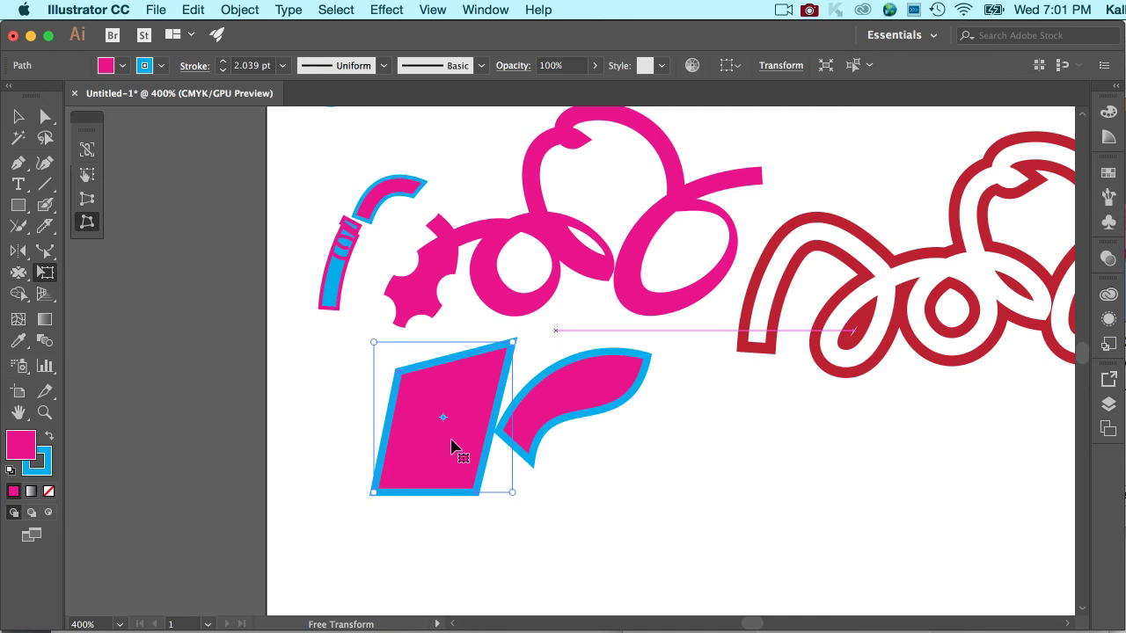
drag(375, 343, 341, 323)
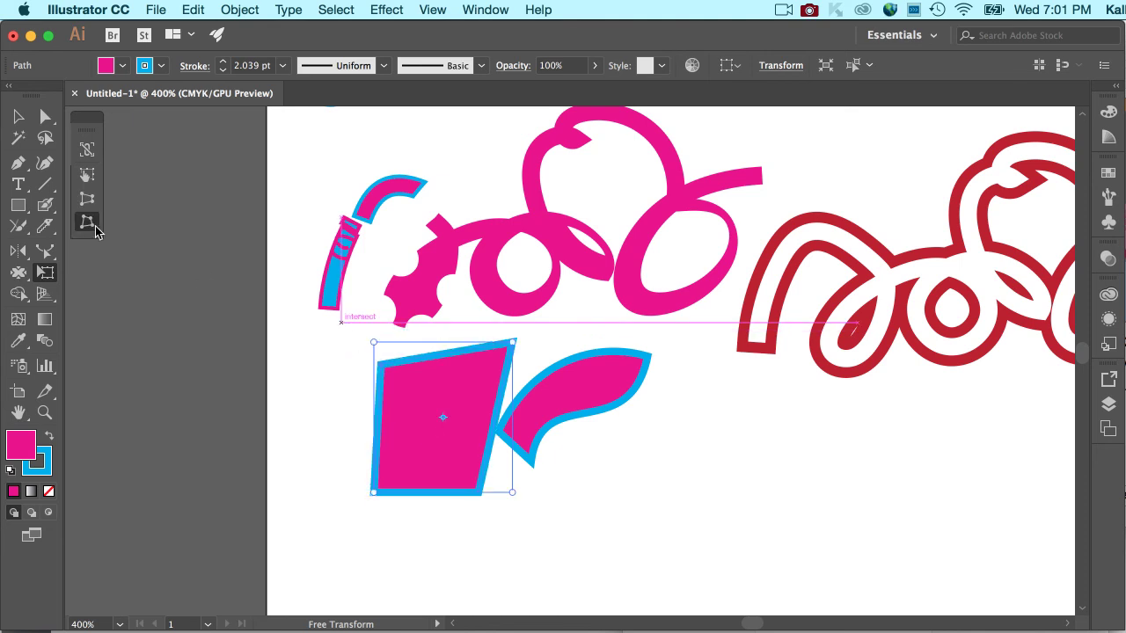